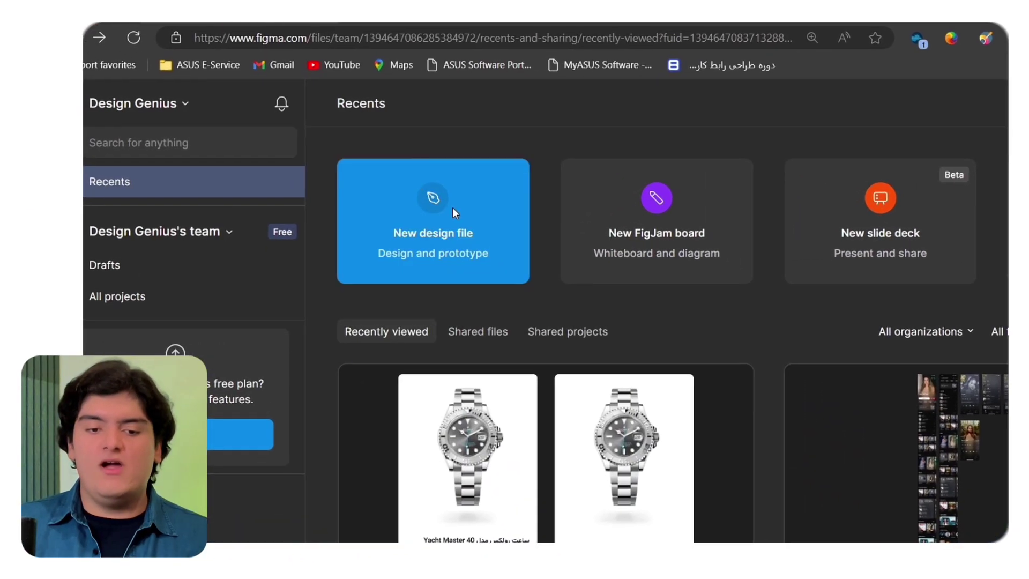
# Create a new design file.
pyautogui.click(505, 206)
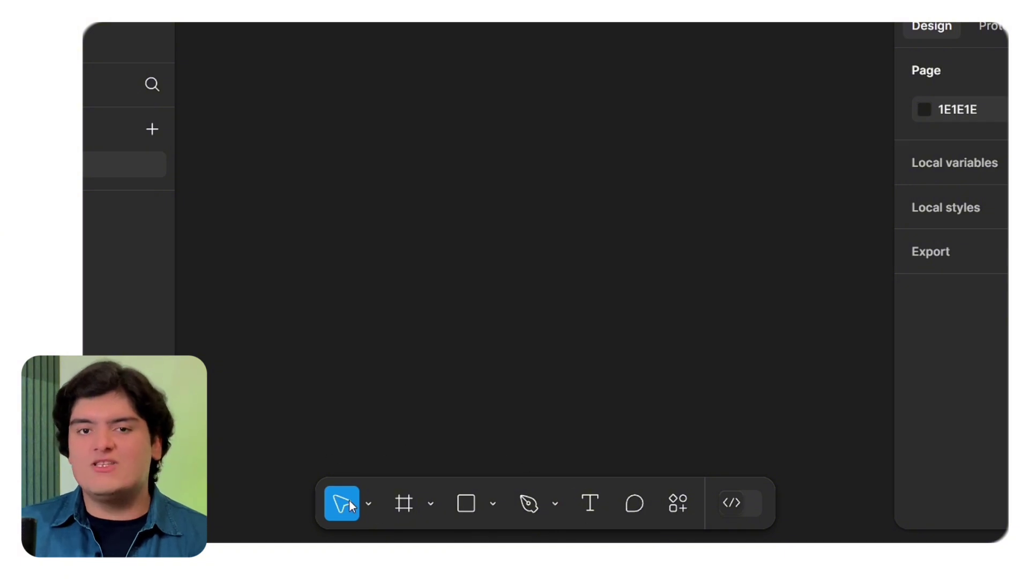
# Place a default 100 × 100 frame, try resizing it to about 139 × 145, and delete it.
pyautogui.click(405, 504)
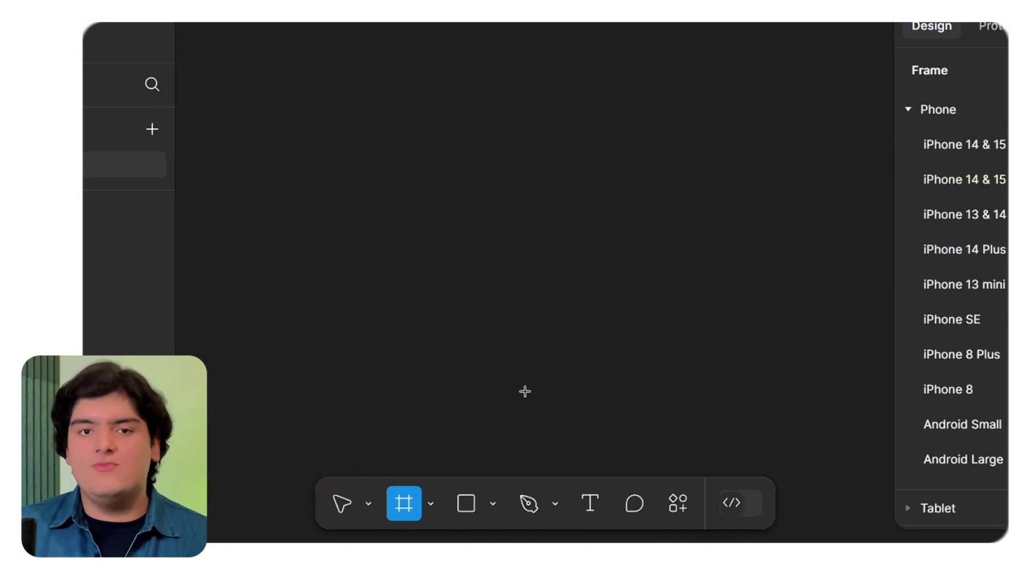
pyautogui.click(512, 249)
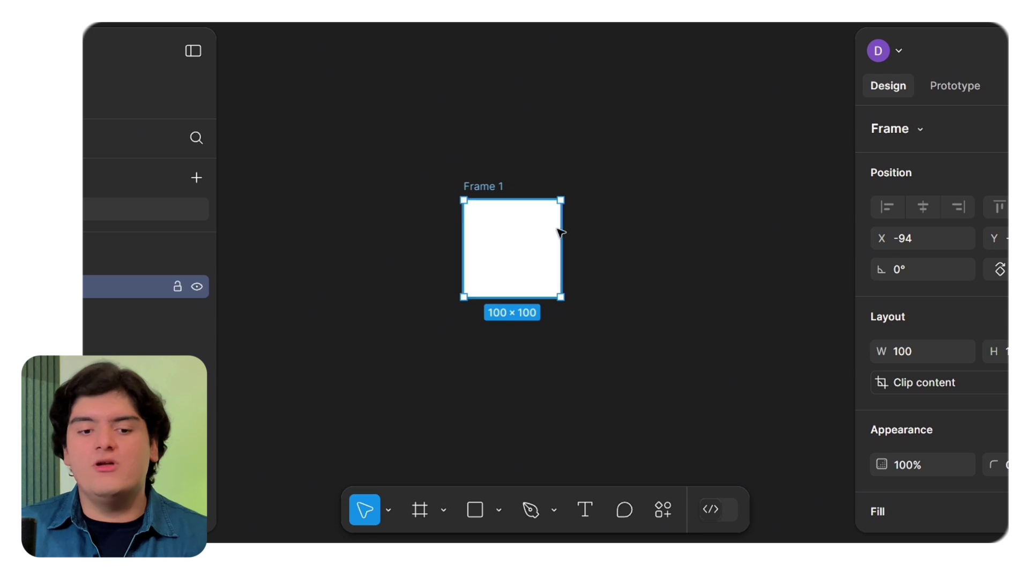
pyautogui.moveTo(515, 239); pyautogui.dragTo(503, 257)
pyautogui.moveTo(550, 217); pyautogui.dragTo(586, 173)
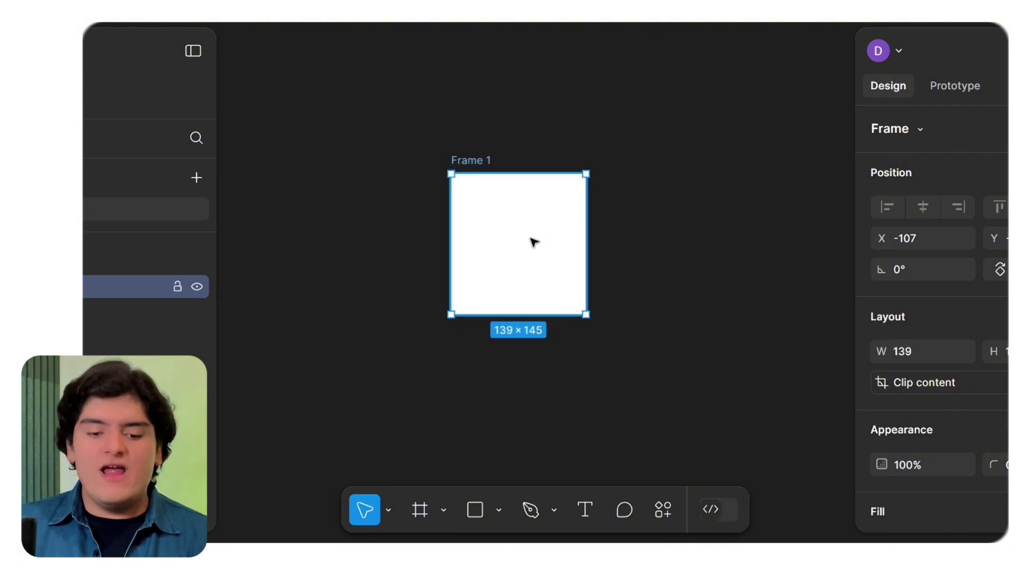
pyautogui.press('Delete')
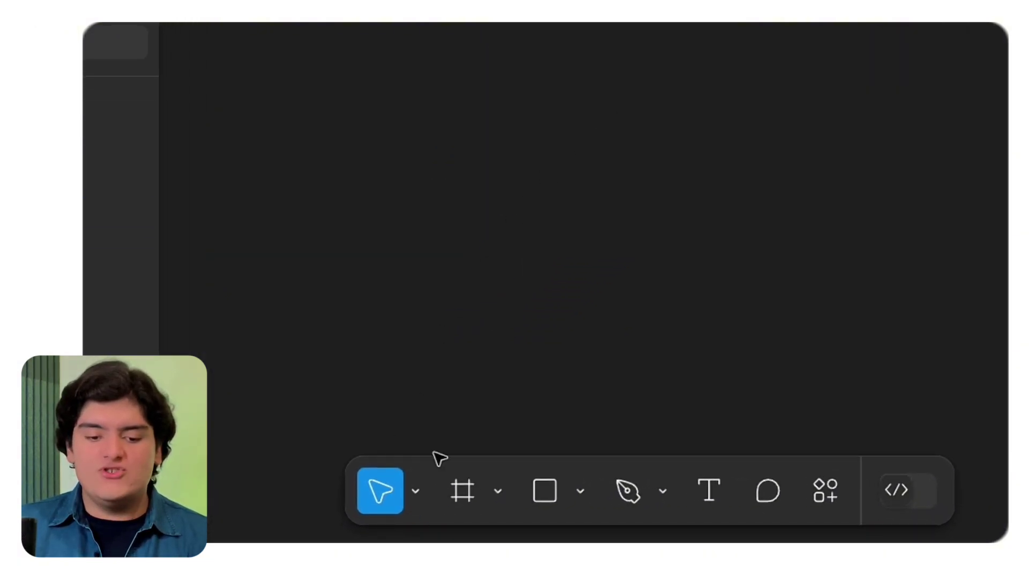
pyautogui.click(417, 489)
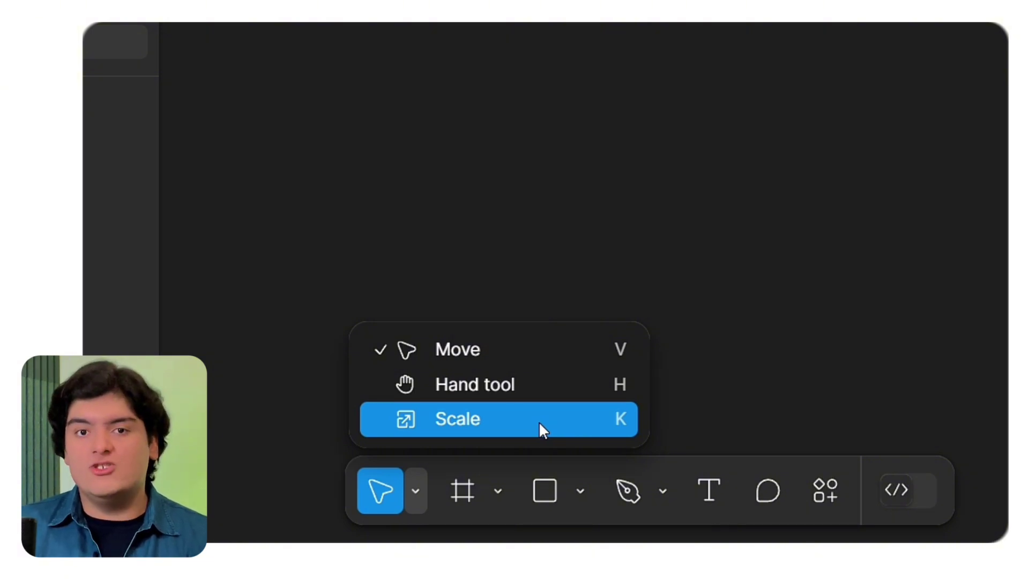
pyautogui.click(680, 328)
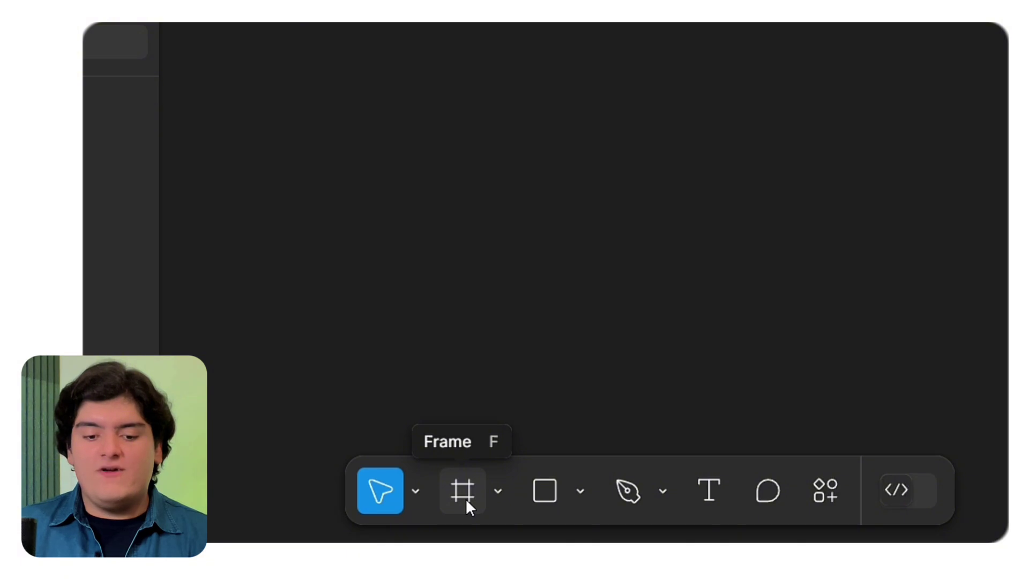
# Add a frame from the iPhone 14 Plus preset (428 × 926) and delete it from the canvas.
pyautogui.click(231, 513)
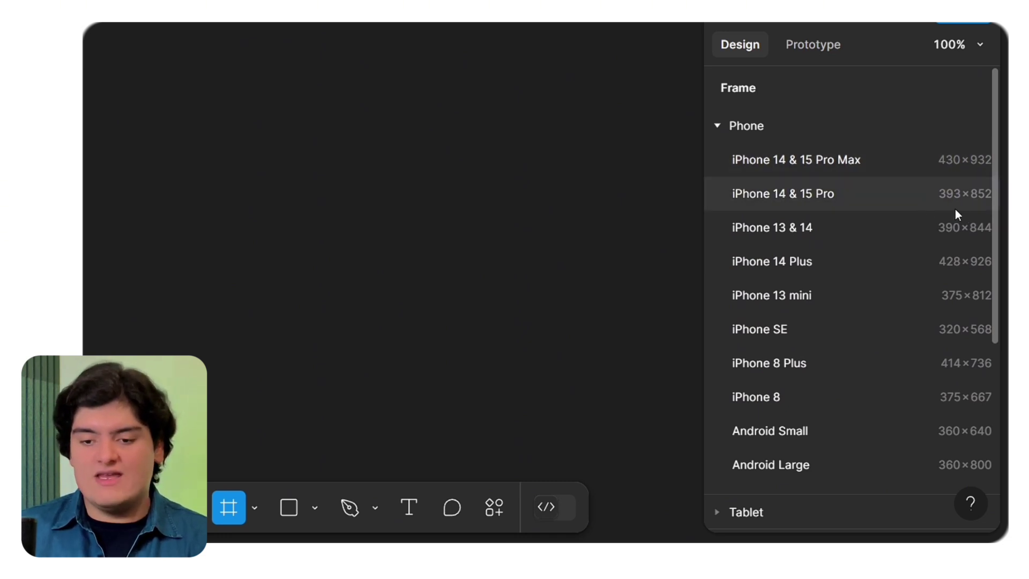
pyautogui.scroll(-5, 906, 229)
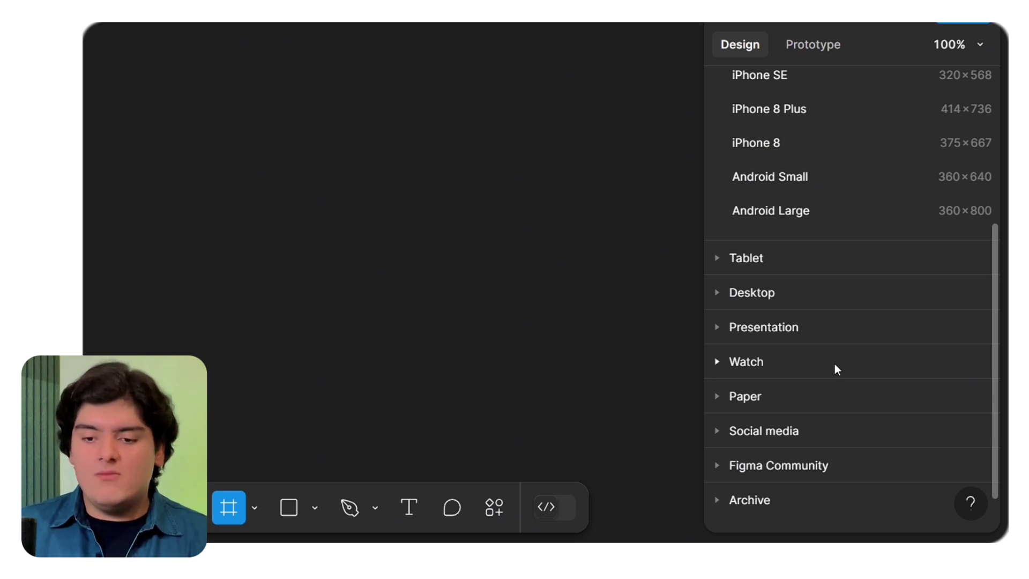
pyautogui.scroll(5, 834, 362)
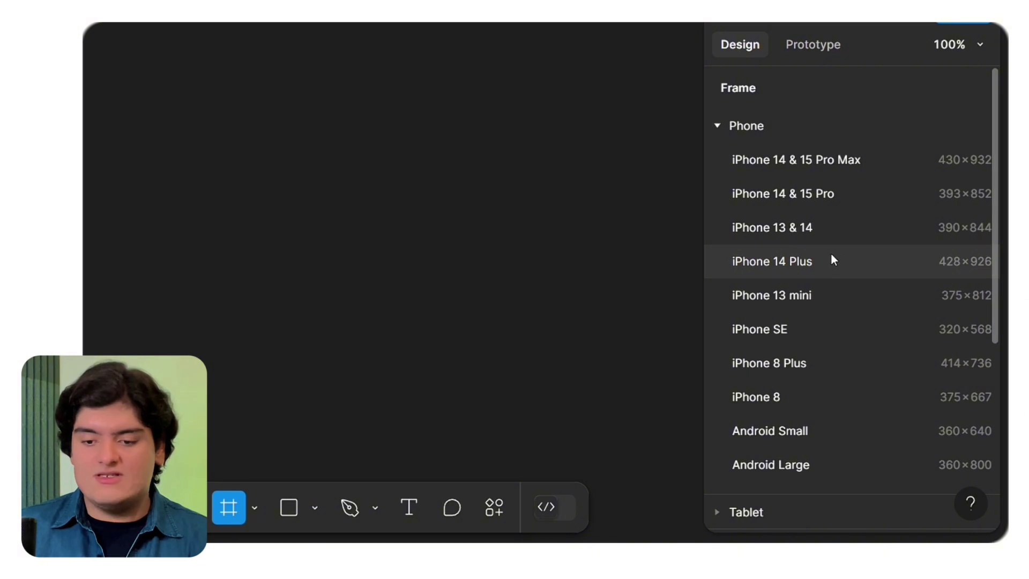
pyautogui.click(863, 260)
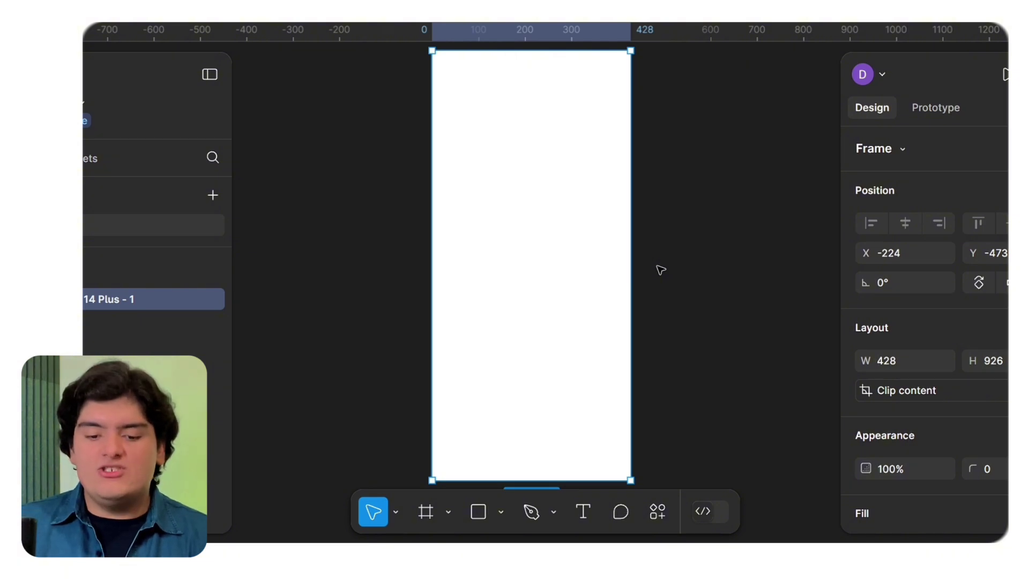
pyautogui.press('Delete')
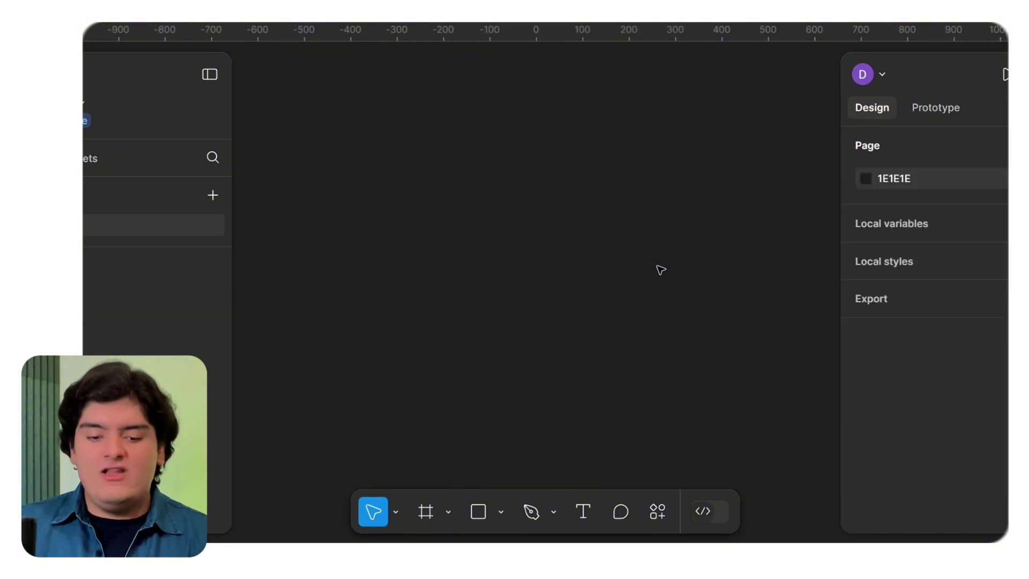
# Draw a custom portrait frame of about 282 × 480 on the empty canvas and deselect it.
pyautogui.click(426, 511)
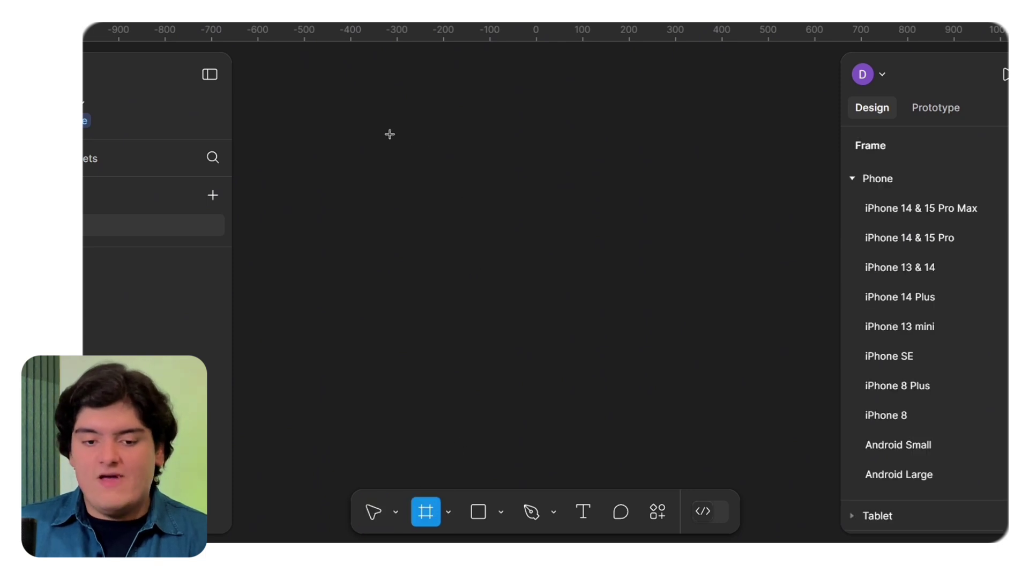
pyautogui.moveTo(352, 133); pyautogui.dragTo(483, 356)
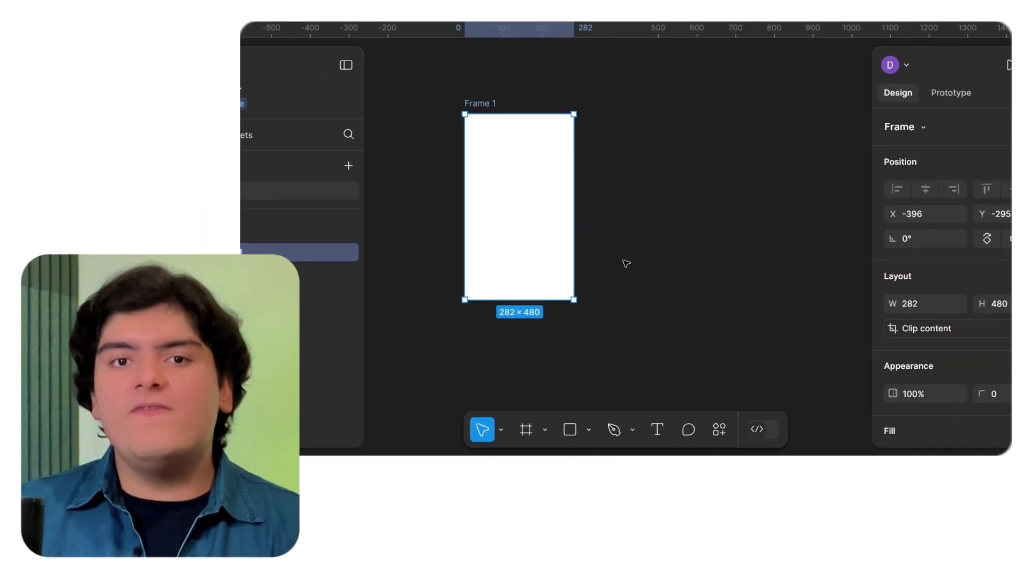
pyautogui.click(626, 263)
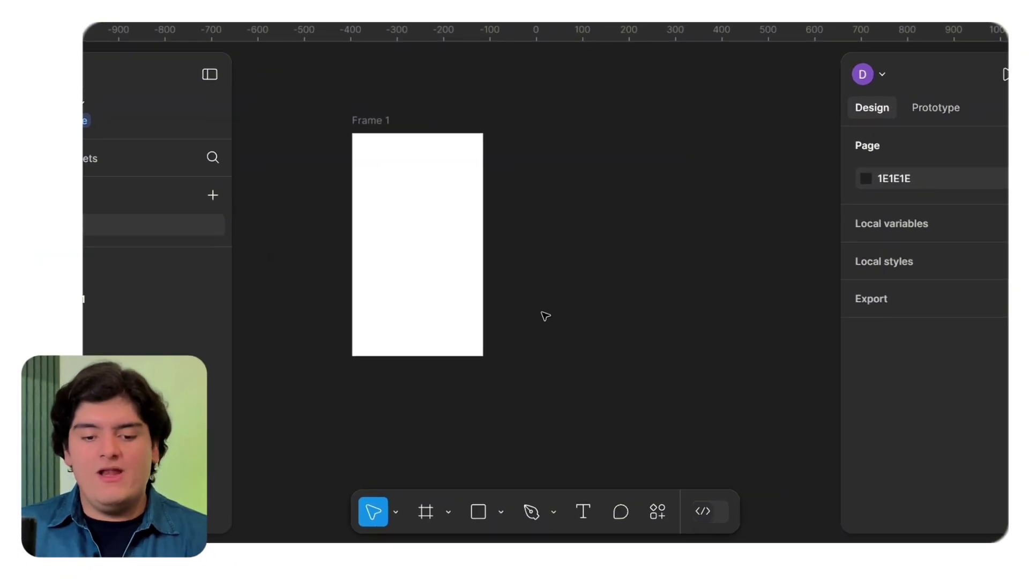
# Draw a square frame of about 395 × 395 beside the portrait frame, aligned with its top edge.
pyautogui.click(426, 511)
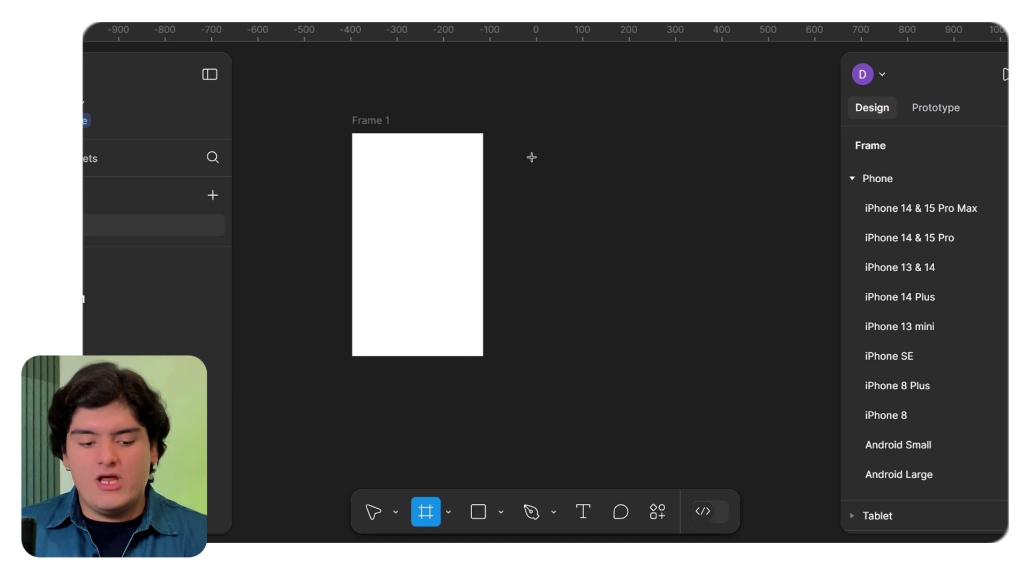
pyautogui.moveTo(519, 132); pyautogui.dragTo(627, 316)
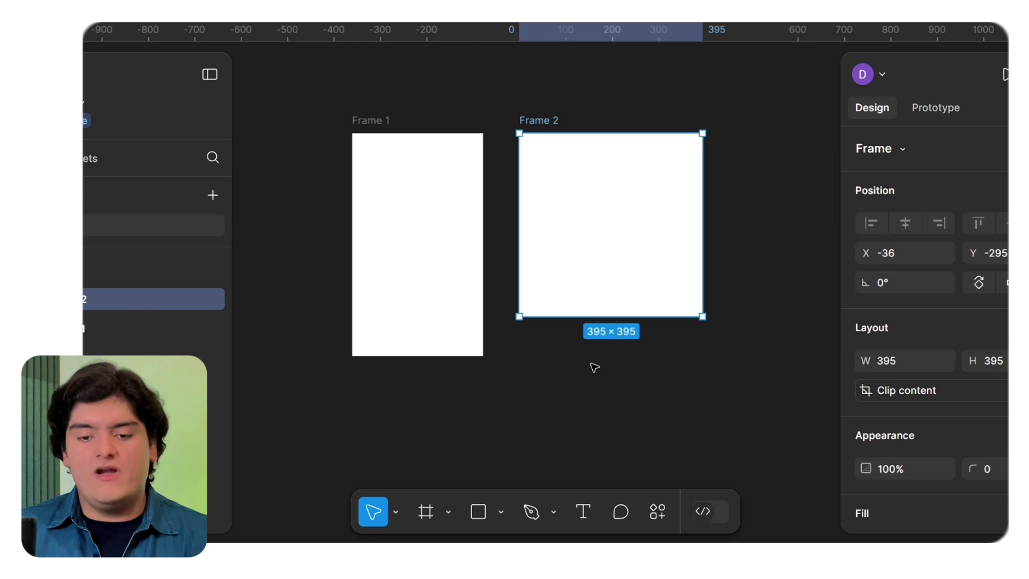
pyautogui.click(571, 400)
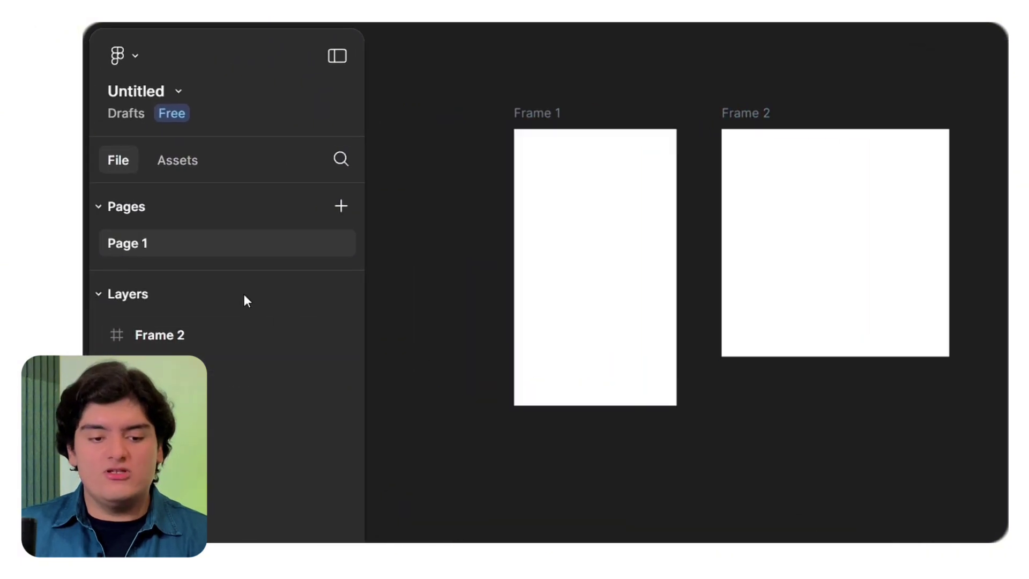
# Select each frame from the layer list, and delete both frames together.
pyautogui.click(217, 333)
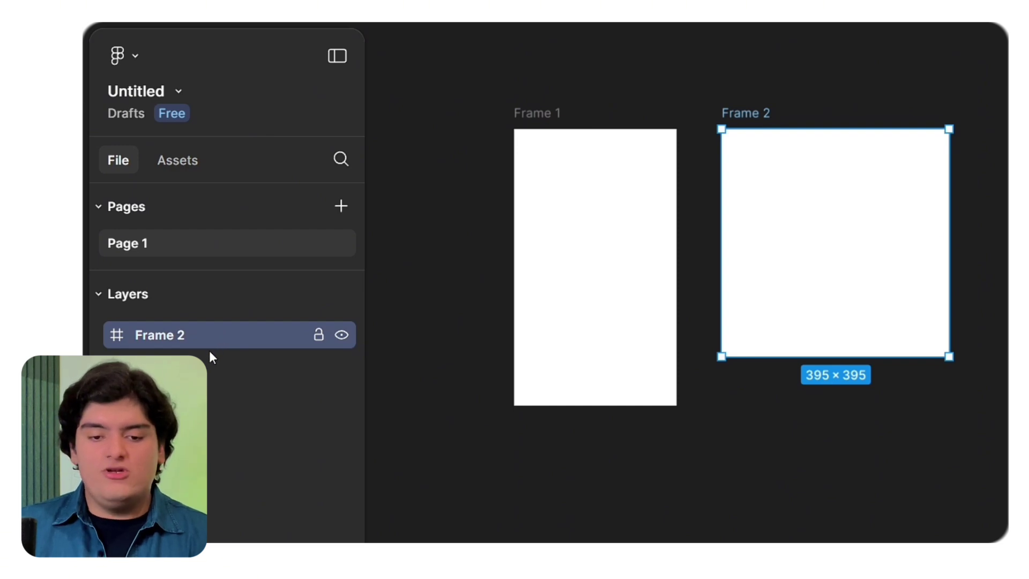
pyautogui.click(204, 366)
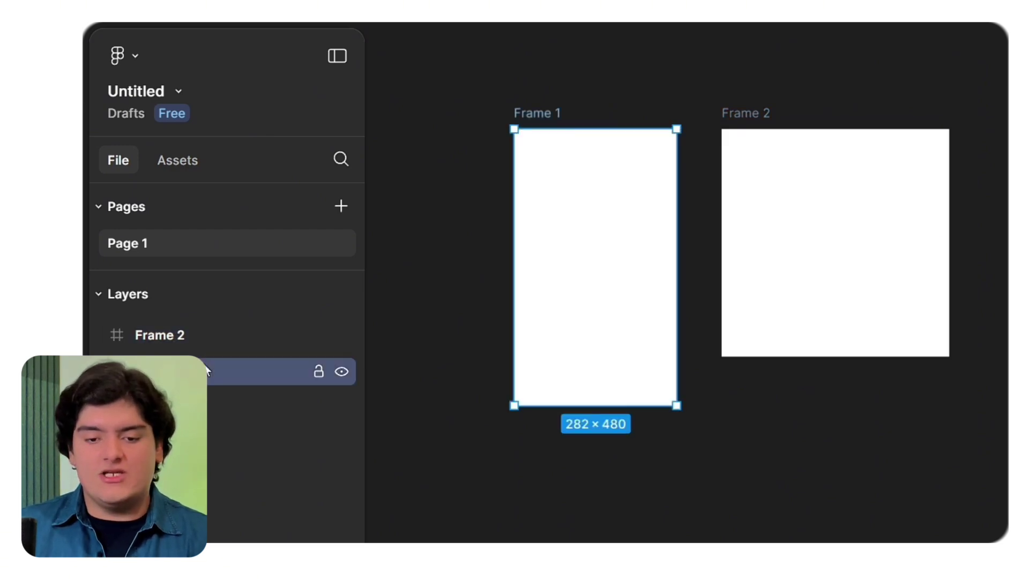
pyautogui.moveTo(441, 436); pyautogui.dragTo(1019, 100)
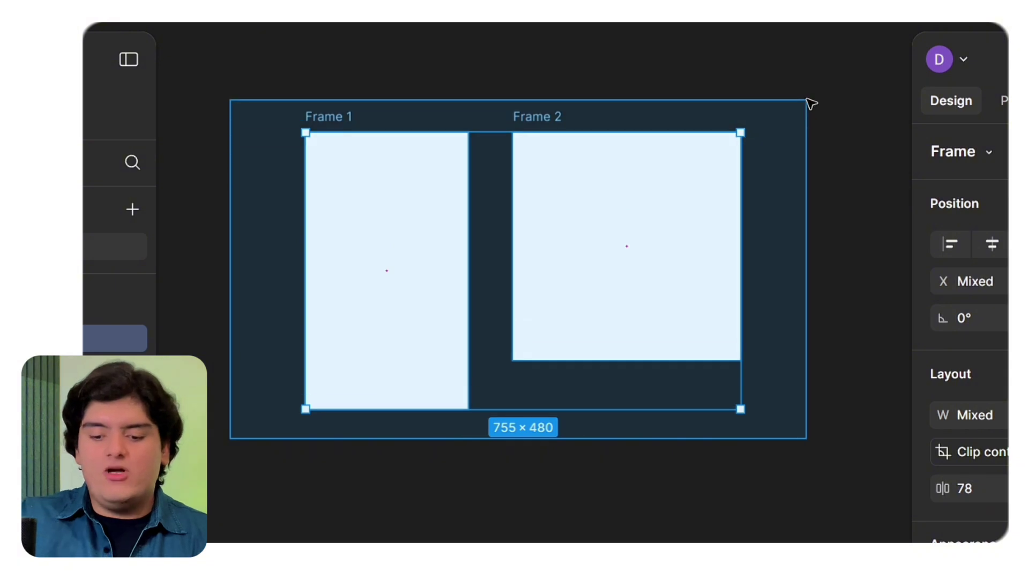
pyautogui.moveTo(812, 103); pyautogui.dragTo(812, 103)
pyautogui.press('Delete')
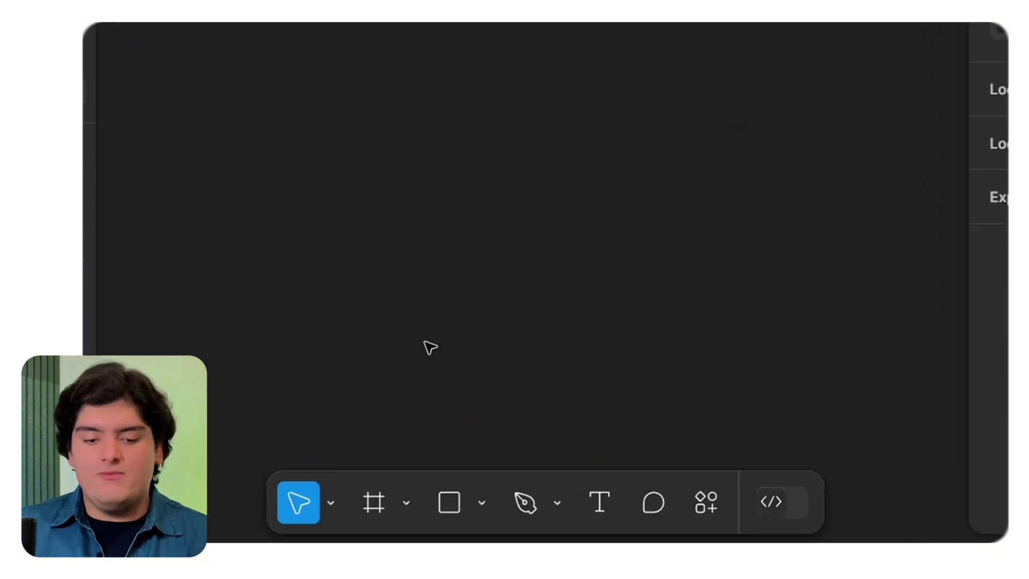
# Draw a perfect square of about 326 × 326 with the Rectangle tool and deselect it.
pyautogui.click(484, 506)
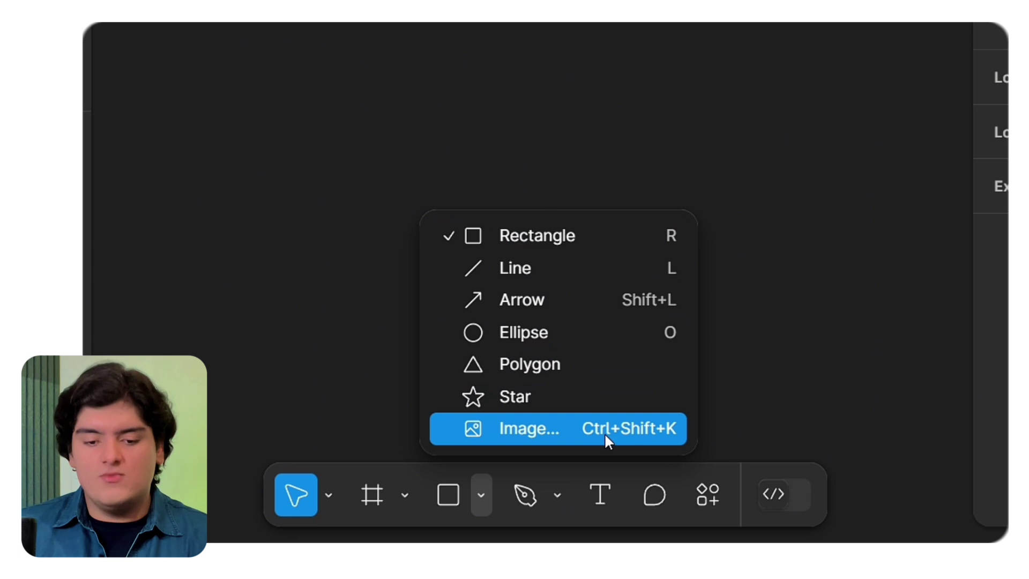
pyautogui.click(607, 238)
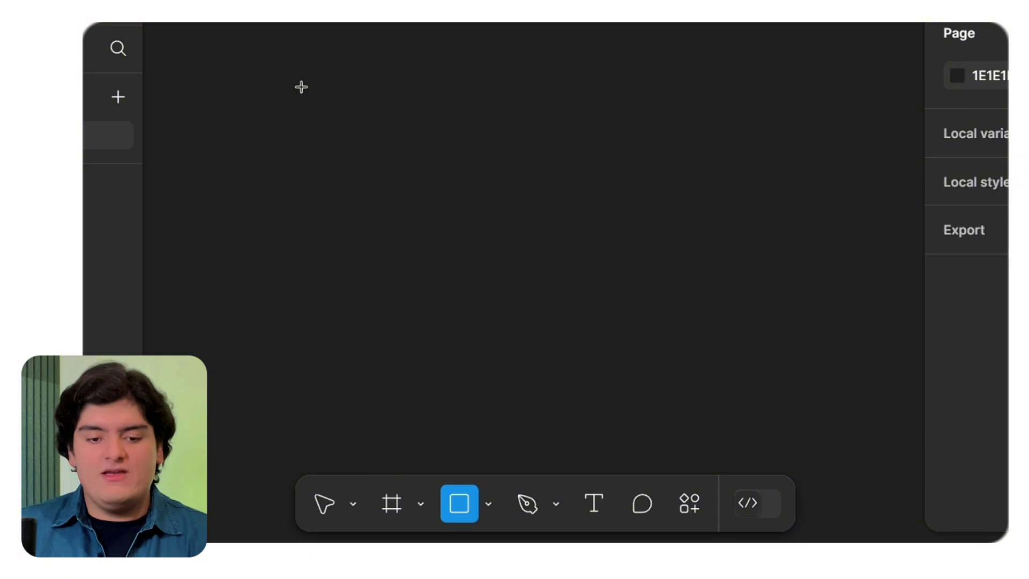
pyautogui.moveTo(301, 87)
pyautogui.mouseDown()
pyautogui.moveTo(438, 176)
pyautogui.moveTo(524, 161)
pyautogui.moveTo(541, 179)
pyautogui.moveTo(425, 102)
pyautogui.moveTo(495, 148)
pyautogui.mouseUp()
pyautogui.press('shift')
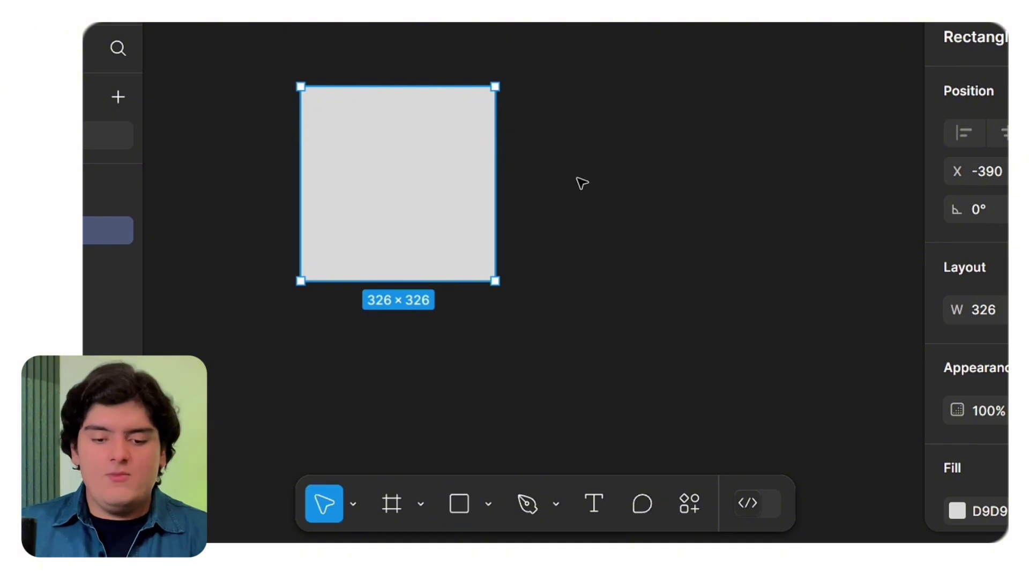
pyautogui.click(528, 416)
# Draw a perfect circle of about 325 × 325 with the Ellipse tool, to the right of the square.
pyautogui.click(487, 505)
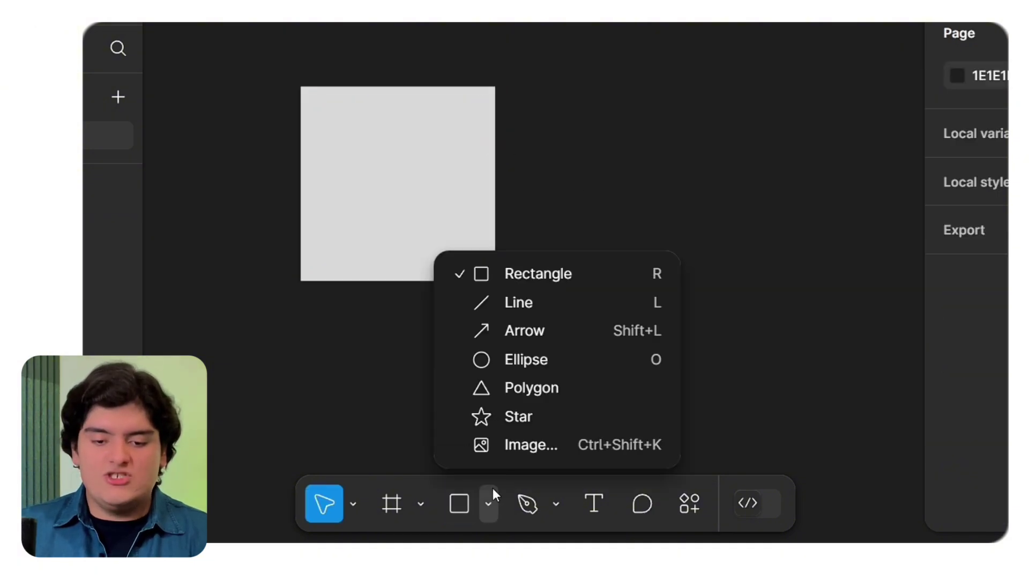
pyautogui.click(523, 360)
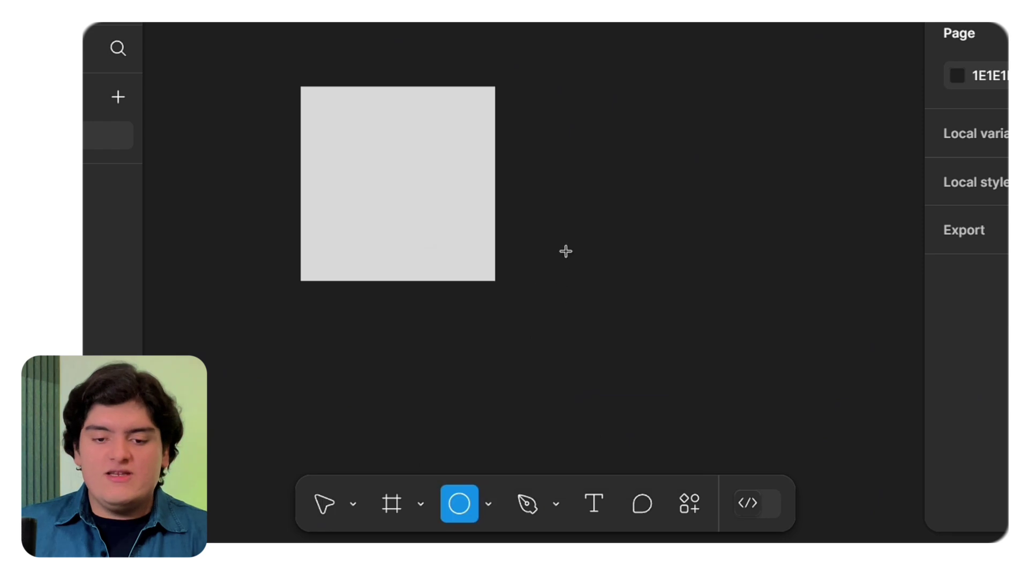
pyautogui.moveTo(555, 86); pyautogui.dragTo(748, 158)
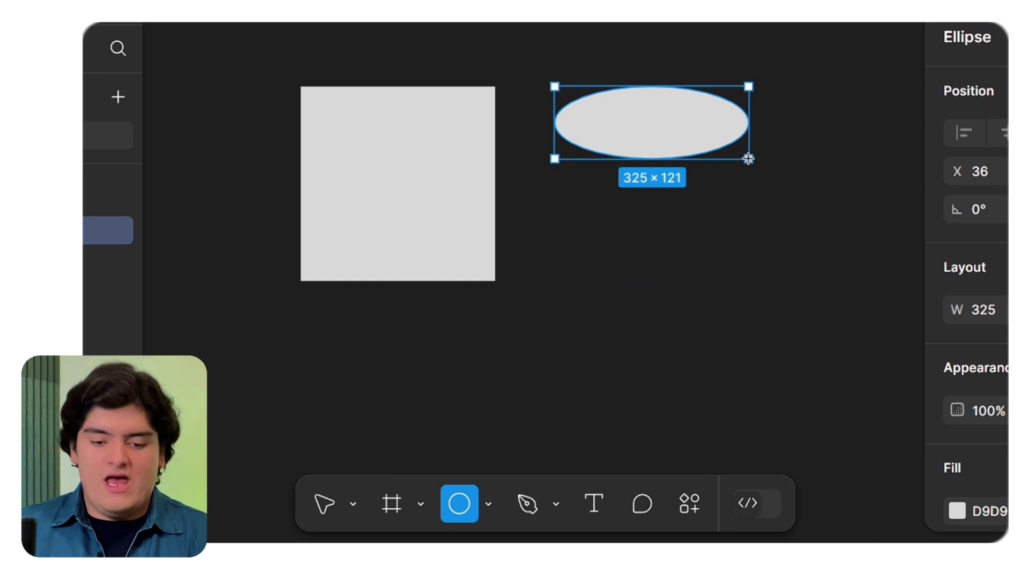
pyautogui.press('shift')
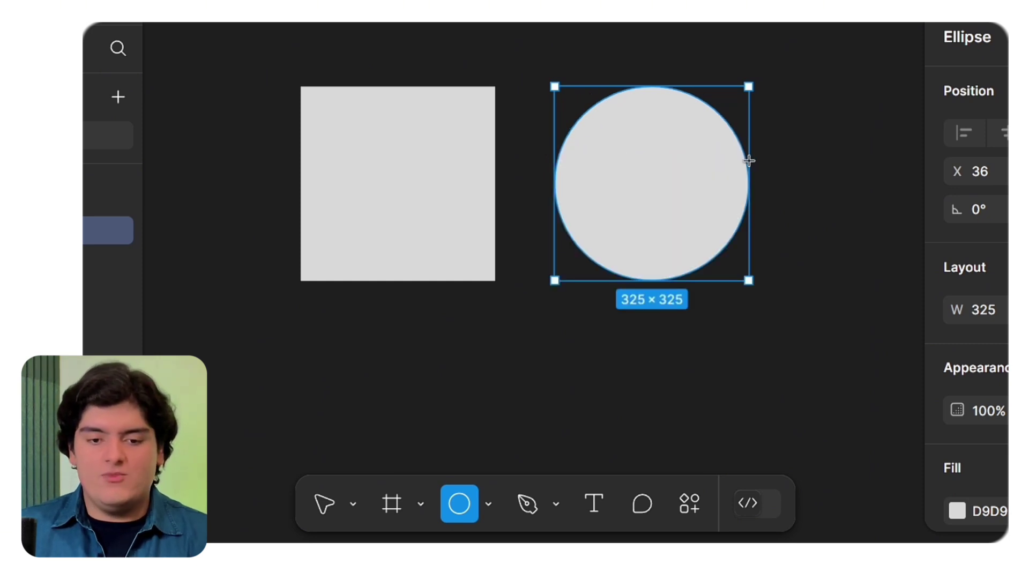
pyautogui.moveTo(748, 160); pyautogui.dragTo(749, 161)
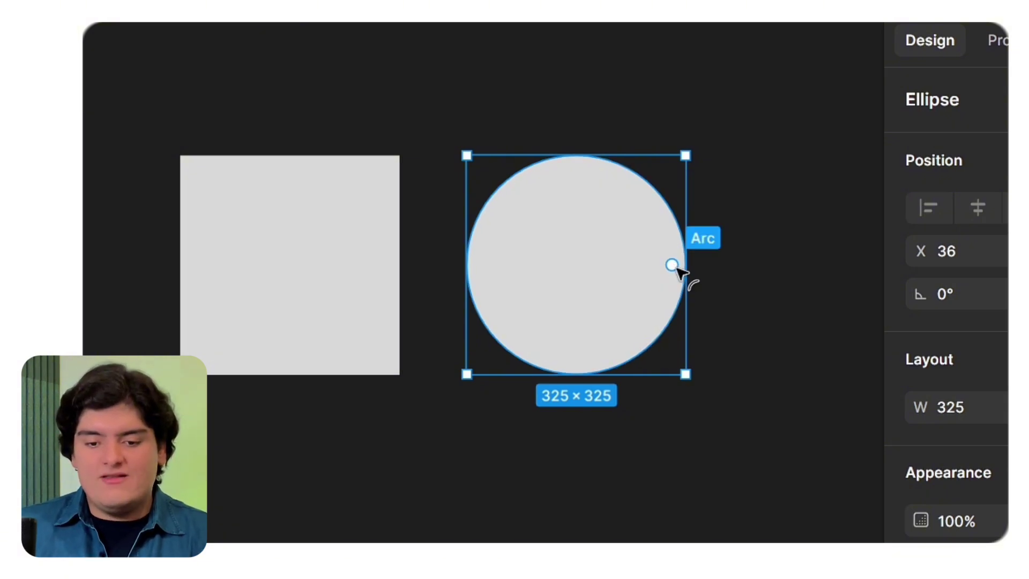
# Turn the circle into a three-quarter ring with the Arc handles, rotating its start to -135° so the gap faces up.
pyautogui.moveTo(676, 272); pyautogui.dragTo(587, 366)
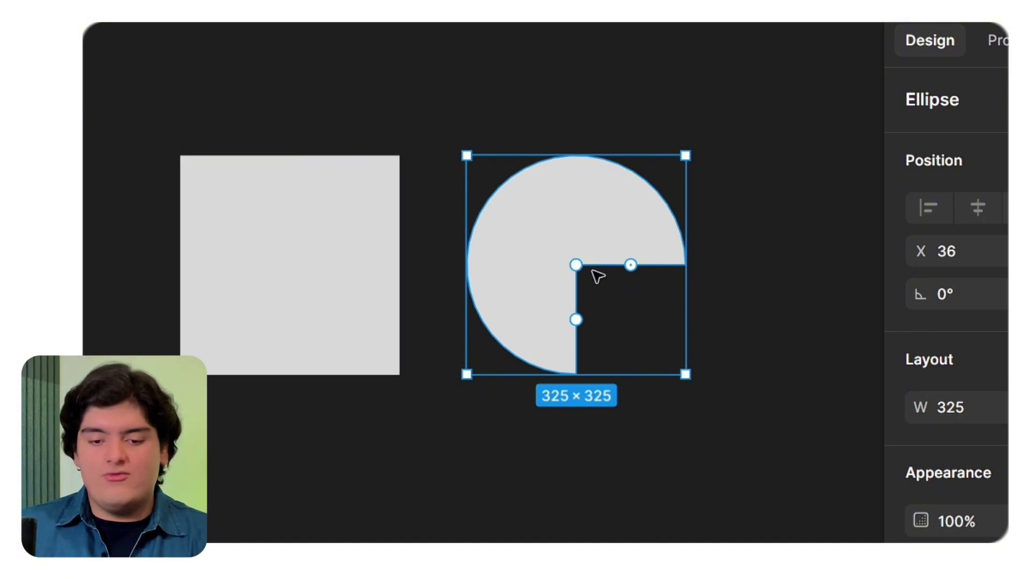
pyautogui.moveTo(581, 269)
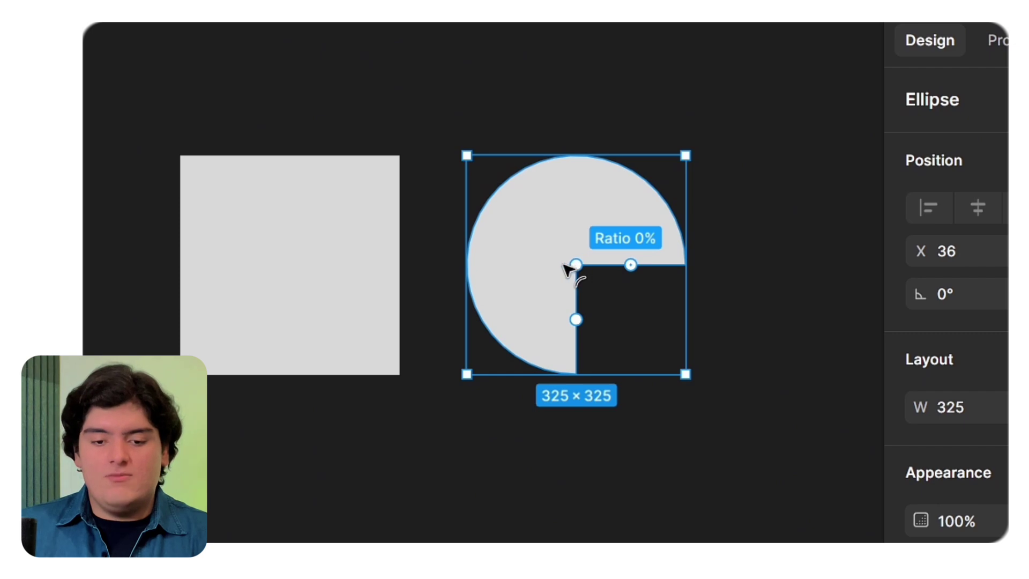
pyautogui.moveTo(571, 268); pyautogui.dragTo(534, 270)
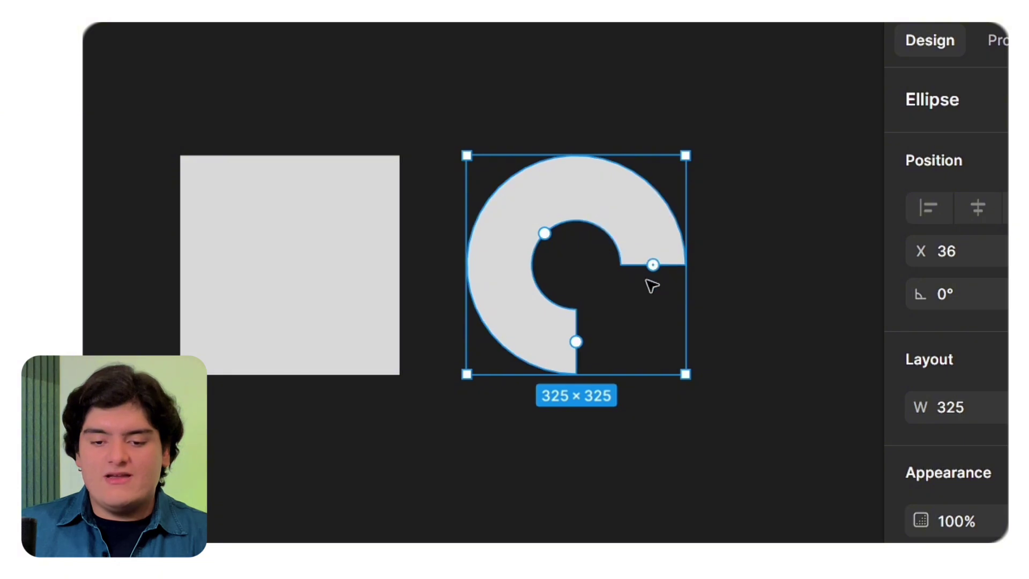
pyautogui.moveTo(665, 276); pyautogui.dragTo(515, 203)
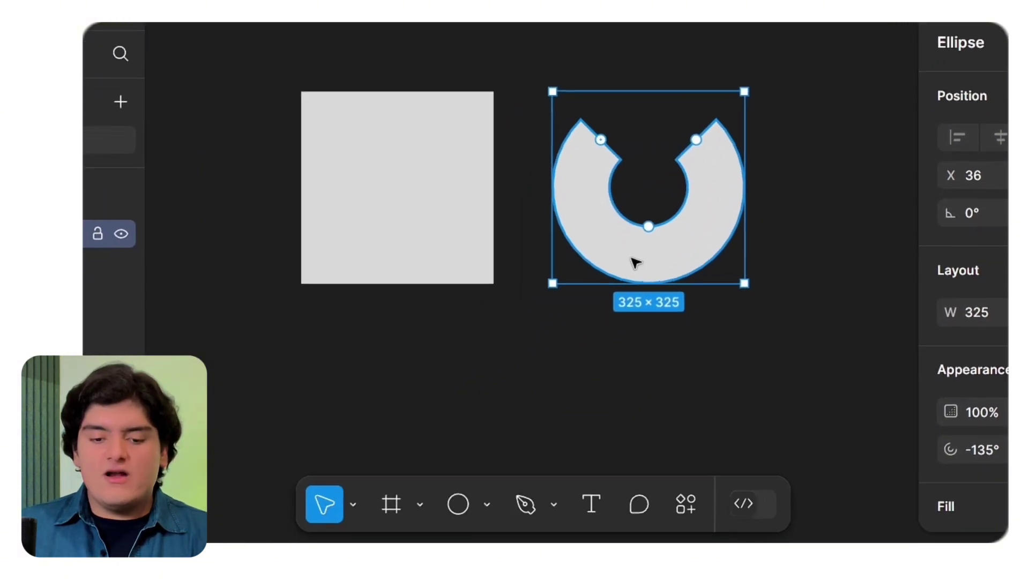
pyautogui.click(646, 358)
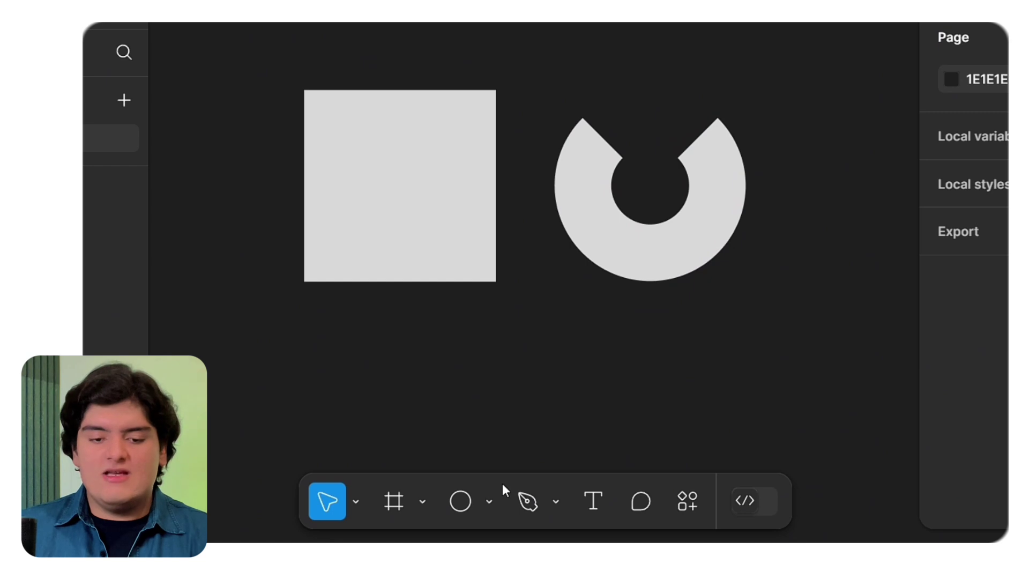
# Draw a star of about 211 × 211 below the square and ring, and raise its point count to six.
pyautogui.click(489, 500)
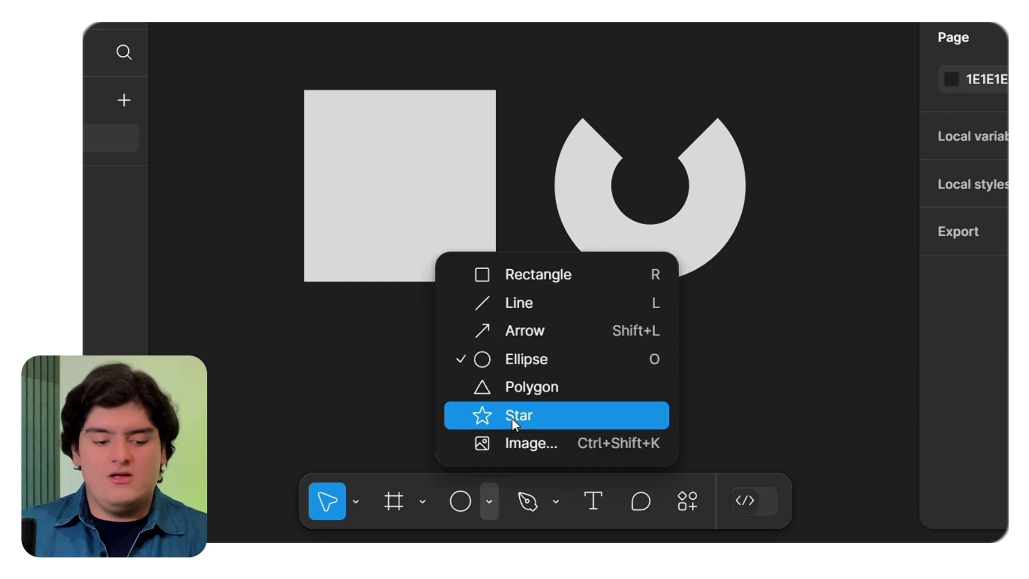
pyautogui.click(512, 418)
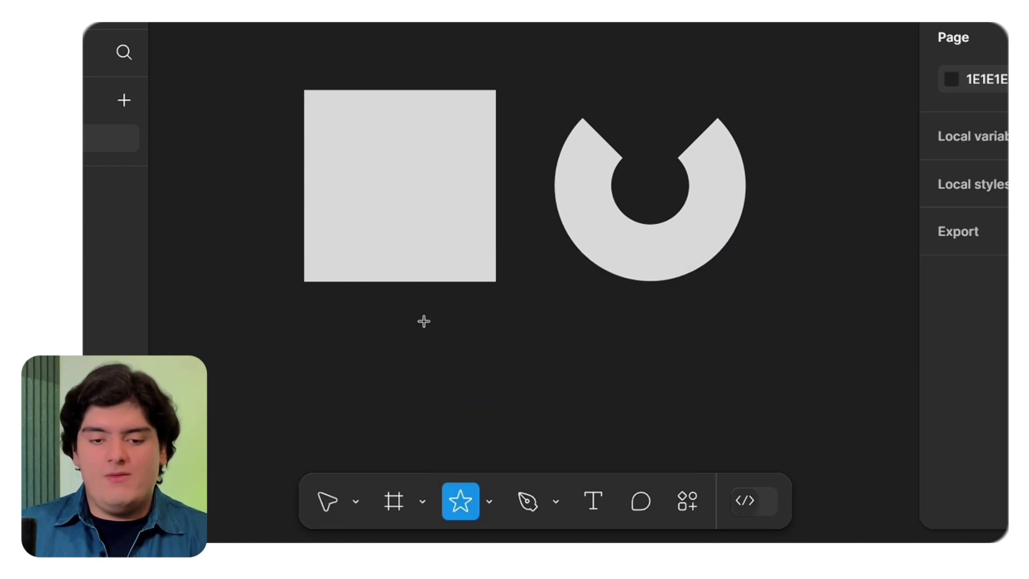
pyautogui.moveTo(424, 321); pyautogui.dragTo(547, 420)
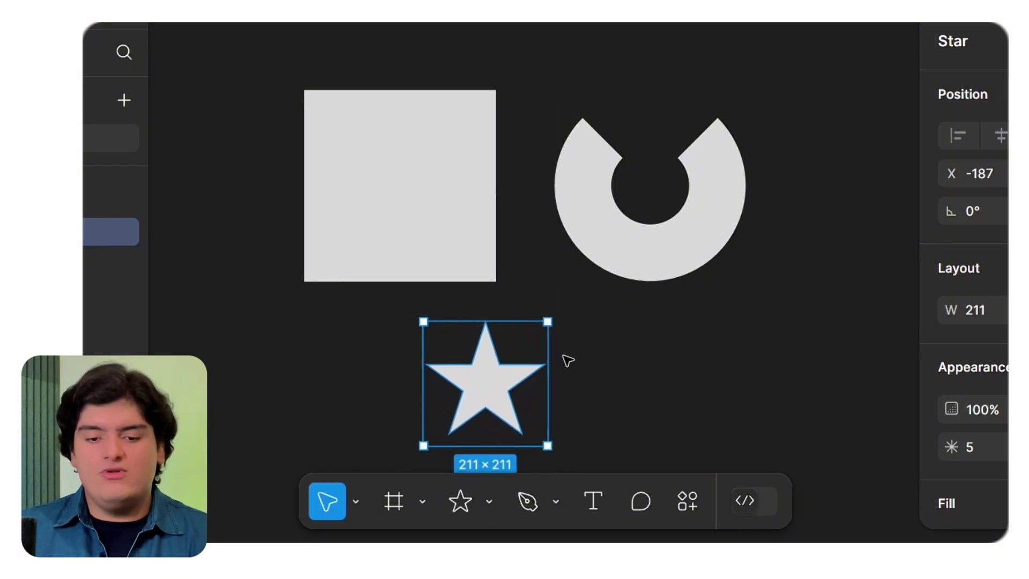
pyautogui.moveTo(544, 367)
pyautogui.mouseDown()
pyautogui.moveTo(504, 369)
pyautogui.moveTo(519, 362)
pyautogui.moveTo(510, 368)
pyautogui.moveTo(547, 393)
pyautogui.moveTo(531, 345)
pyautogui.moveTo(546, 362)
pyautogui.mouseUp()
pyautogui.click(590, 386)
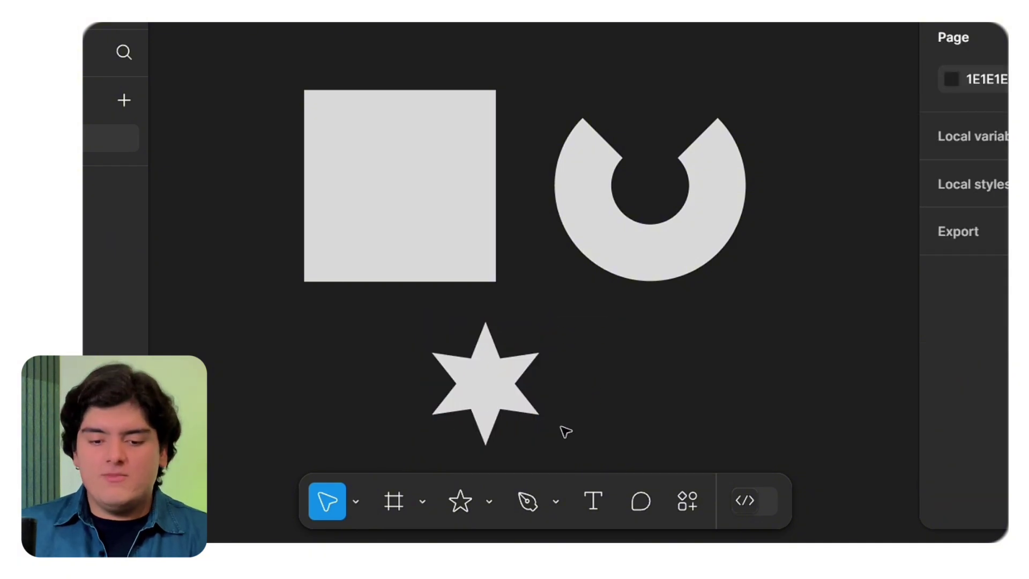
# Draw a horizontal line about 240 long below the ring with the Line tool and deselect it.
pyautogui.click(490, 500)
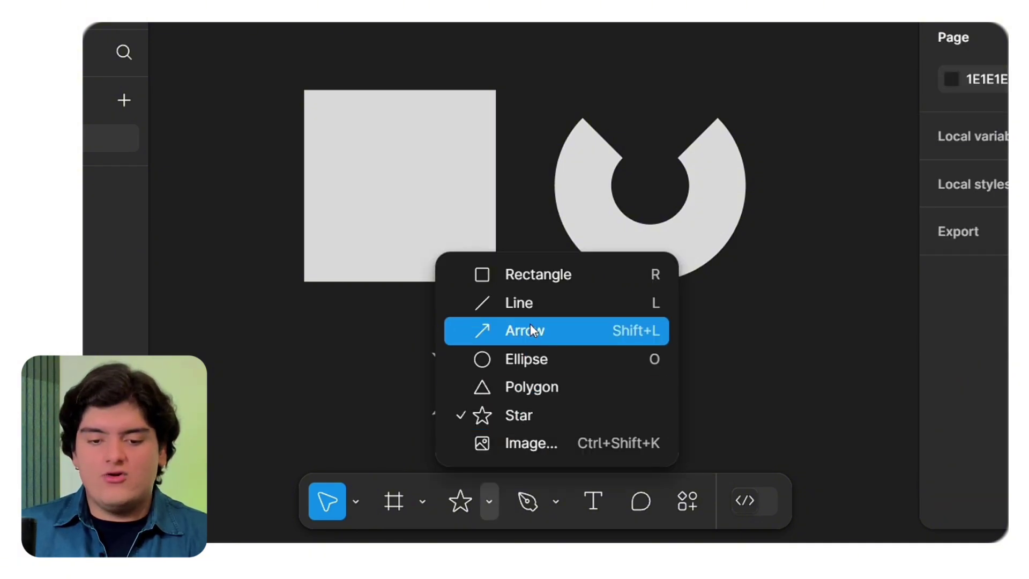
pyautogui.click(534, 303)
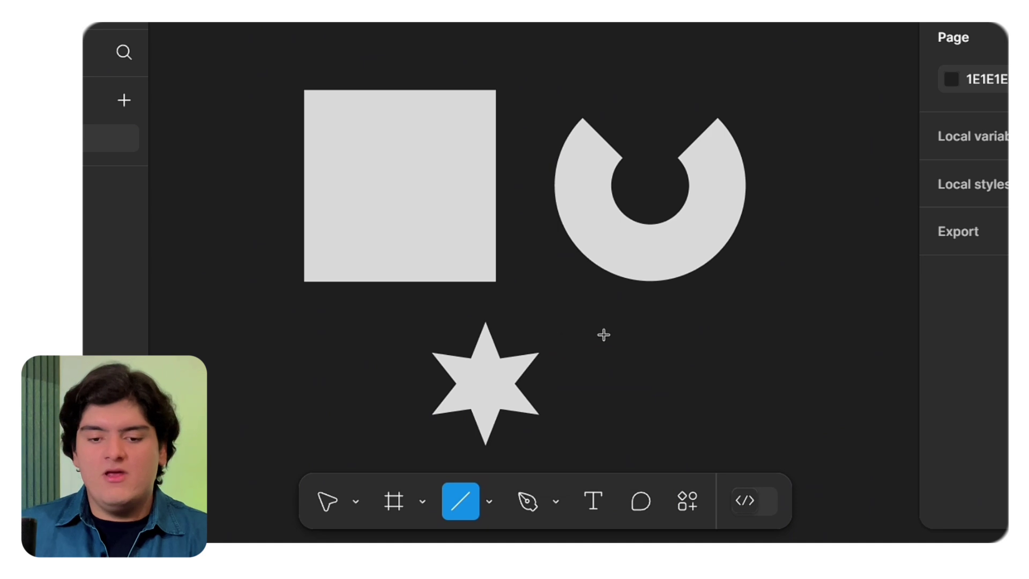
pyautogui.moveTo(604, 332)
pyautogui.mouseDown()
pyautogui.moveTo(735, 344)
pyautogui.moveTo(823, 327)
pyautogui.moveTo(827, 298)
pyautogui.moveTo(831, 355)
pyautogui.moveTo(808, 406)
pyautogui.moveTo(780, 431)
pyautogui.moveTo(622, 439)
pyautogui.moveTo(579, 429)
pyautogui.moveTo(486, 350)
pyautogui.moveTo(489, 294)
pyautogui.moveTo(564, 239)
pyautogui.moveTo(622, 234)
pyautogui.moveTo(712, 308)
pyautogui.moveTo(744, 351)
pyautogui.moveTo(757, 351)
pyautogui.mouseUp()
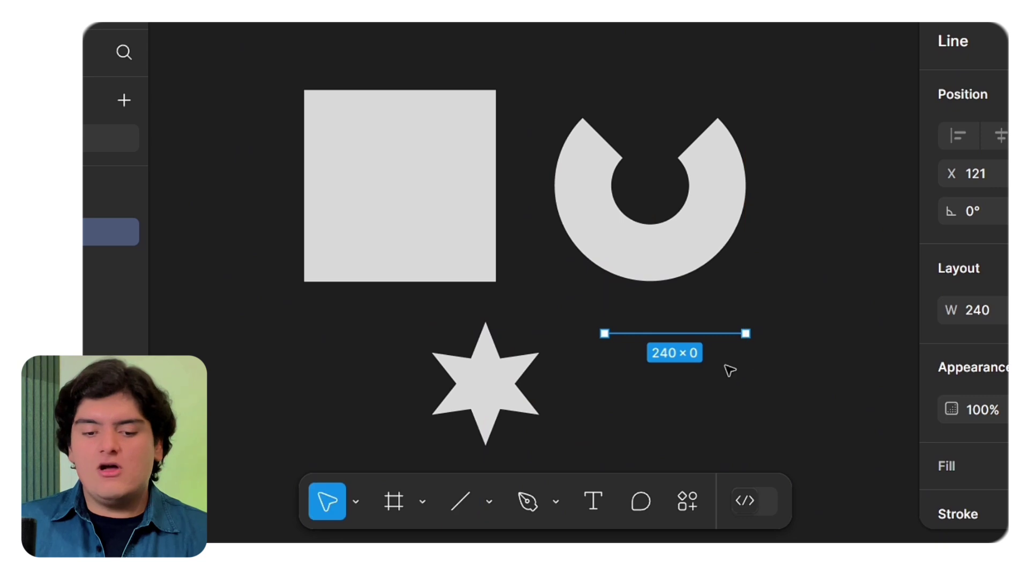
pyautogui.click(598, 425)
# Import images (7).png from the Downloads folder and place it on the canvas above the shapes.
pyautogui.click(490, 501)
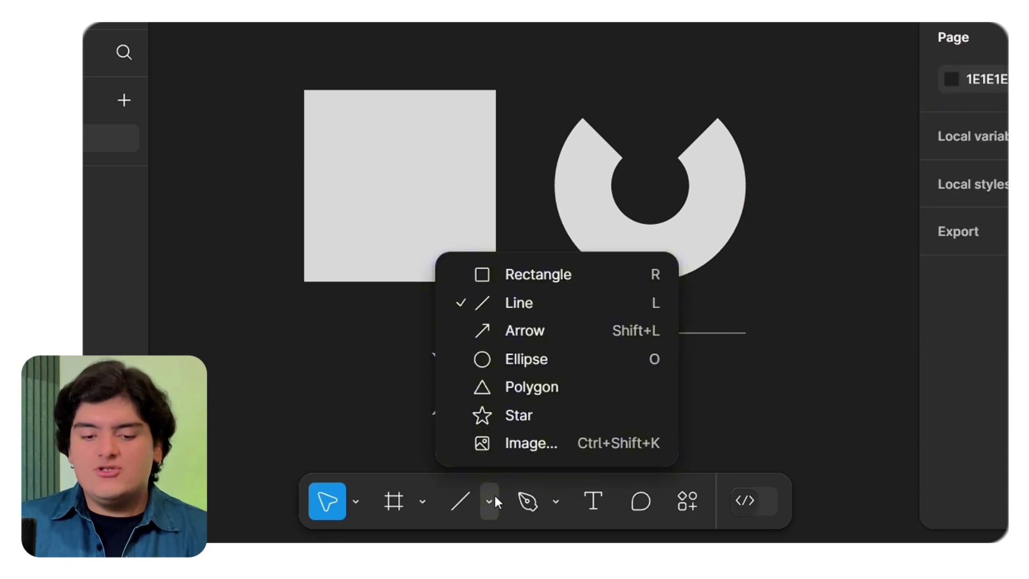
pyautogui.click(560, 443)
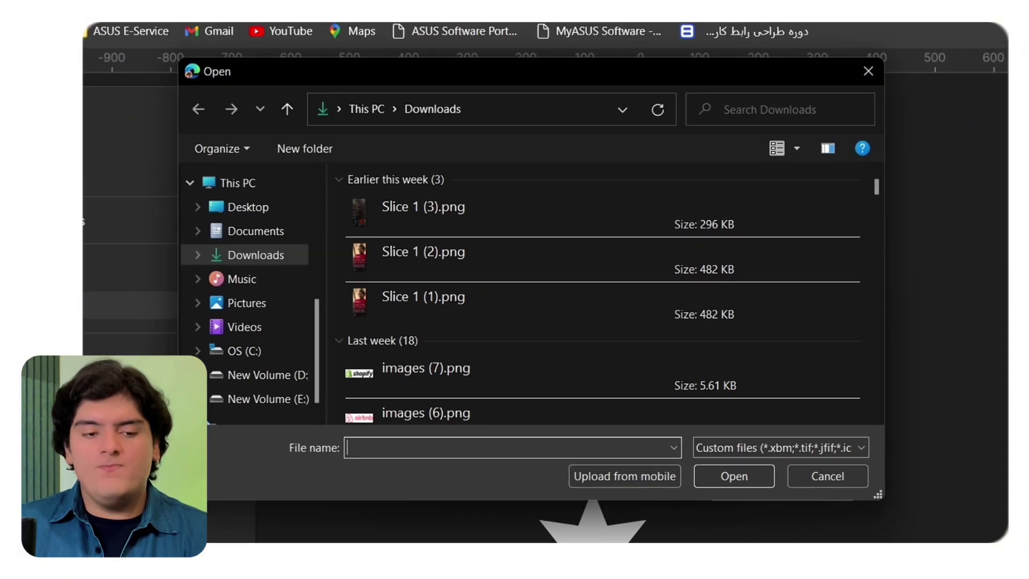
pyautogui.click(574, 214)
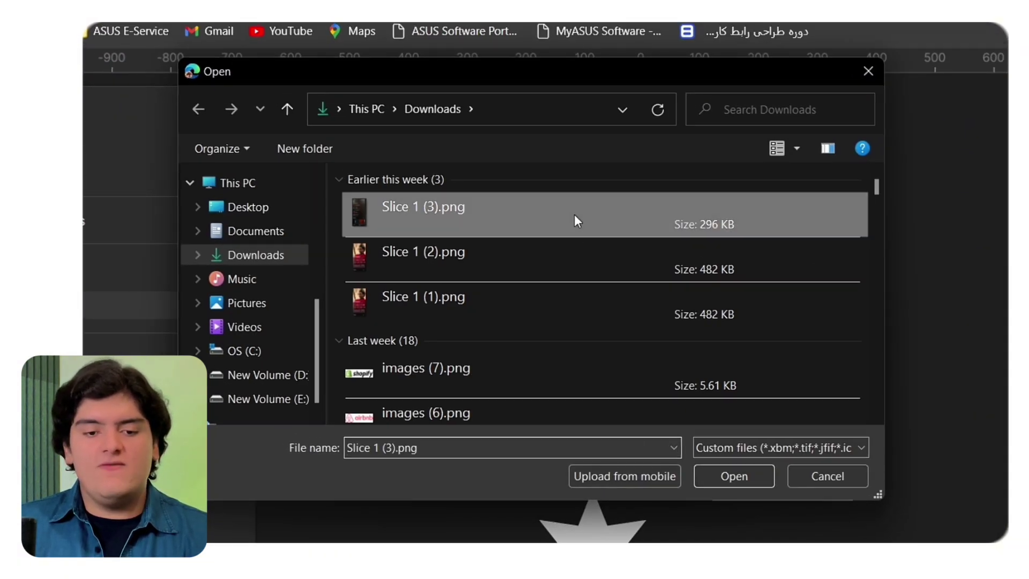
pyautogui.click(630, 369)
pyautogui.click(732, 477)
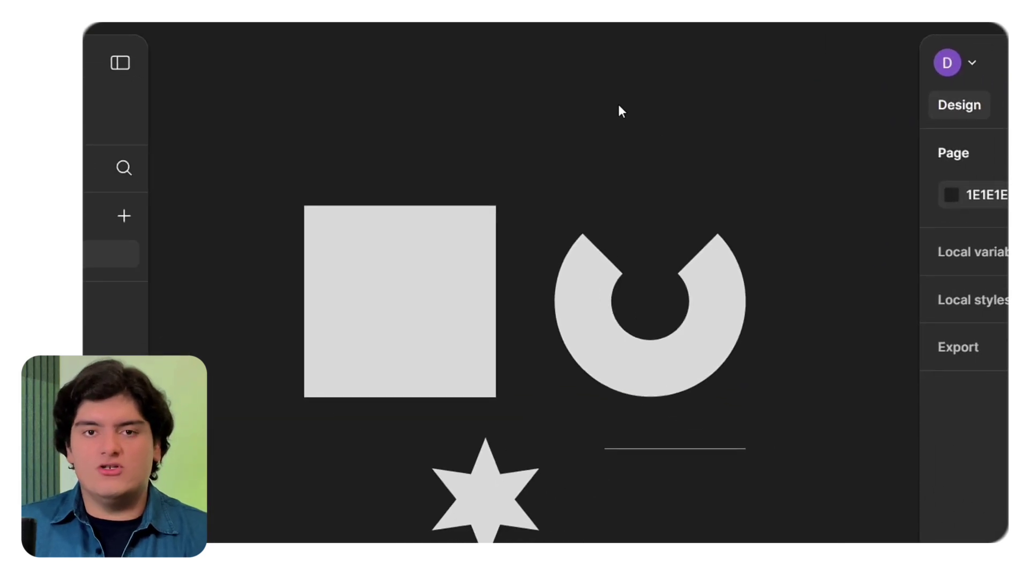
pyautogui.click(618, 102)
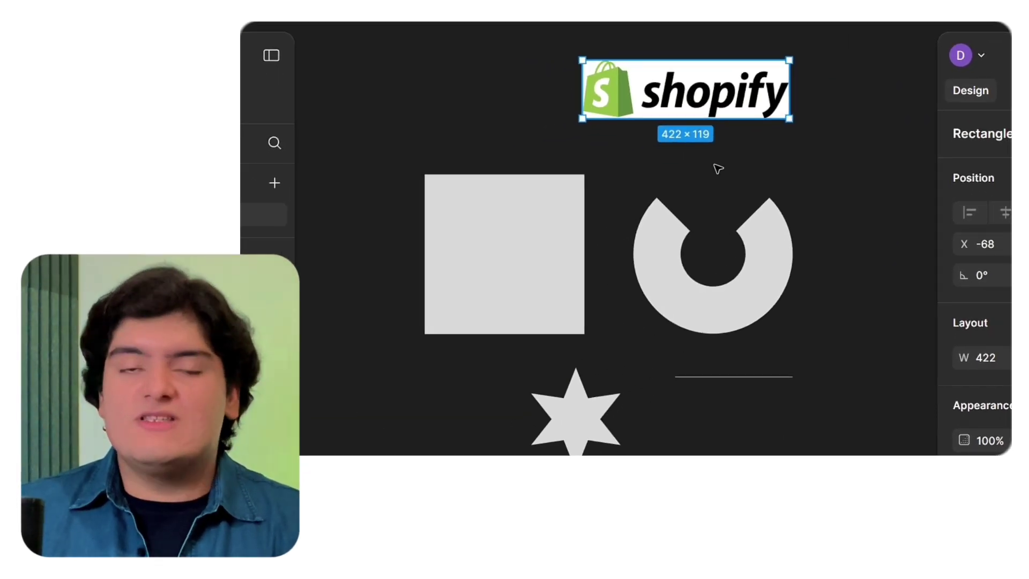
pyautogui.click(718, 169)
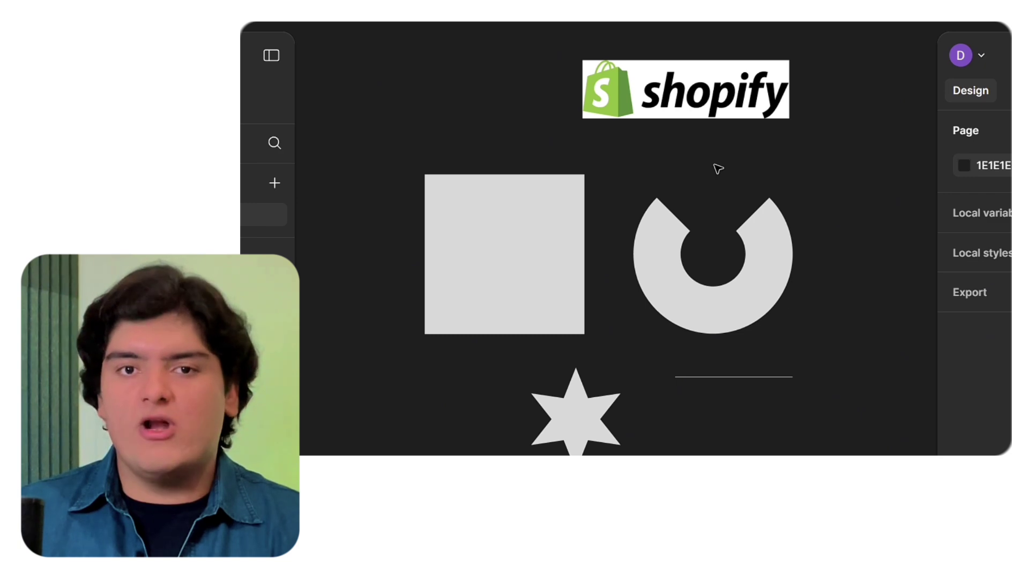
# Select all the shapes and the Shopify image together and delete them from the canvas.
pyautogui.moveTo(366, 45); pyautogui.dragTo(651, 356)
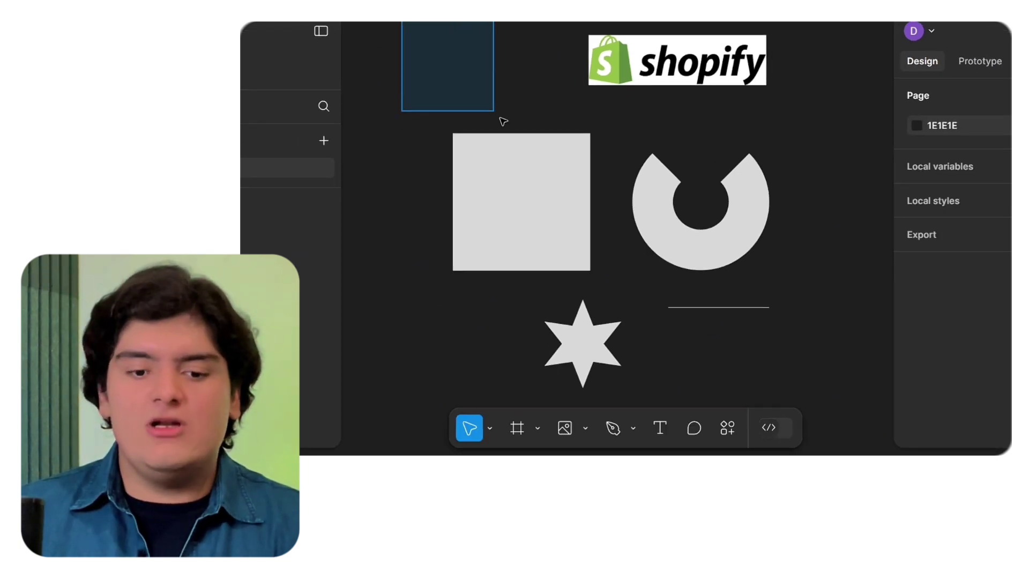
pyautogui.moveTo(649, 289); pyautogui.dragTo(805, 386)
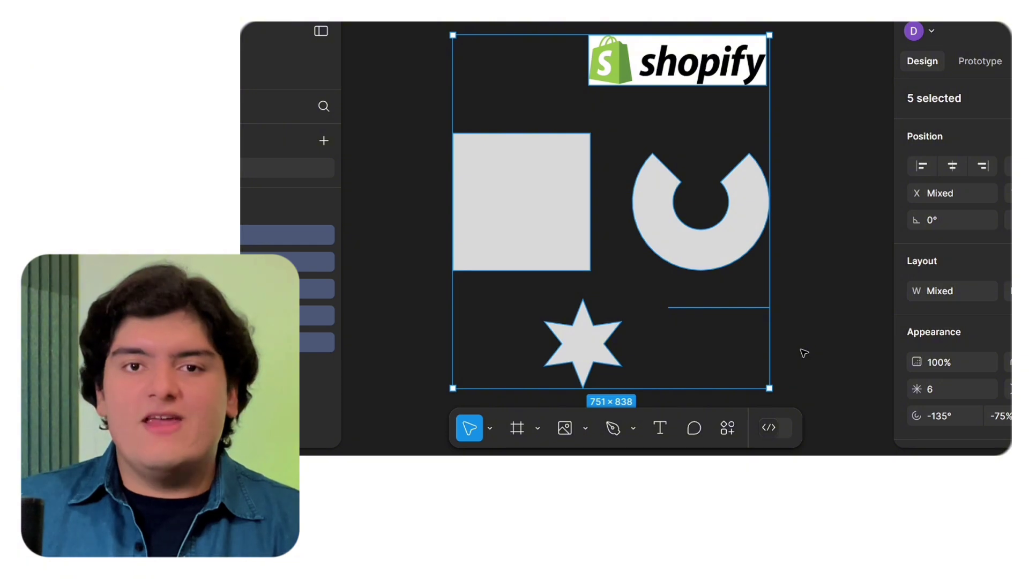
pyautogui.press('Delete')
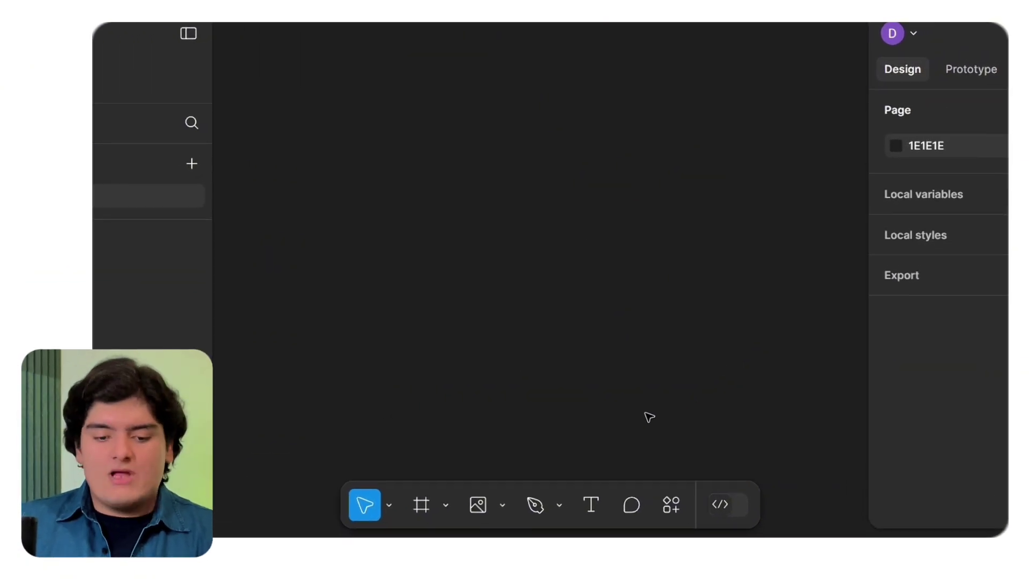
# Draw a square frame of about 452 × 452 and move it to the middle of the canvas.
pyautogui.click(396, 506)
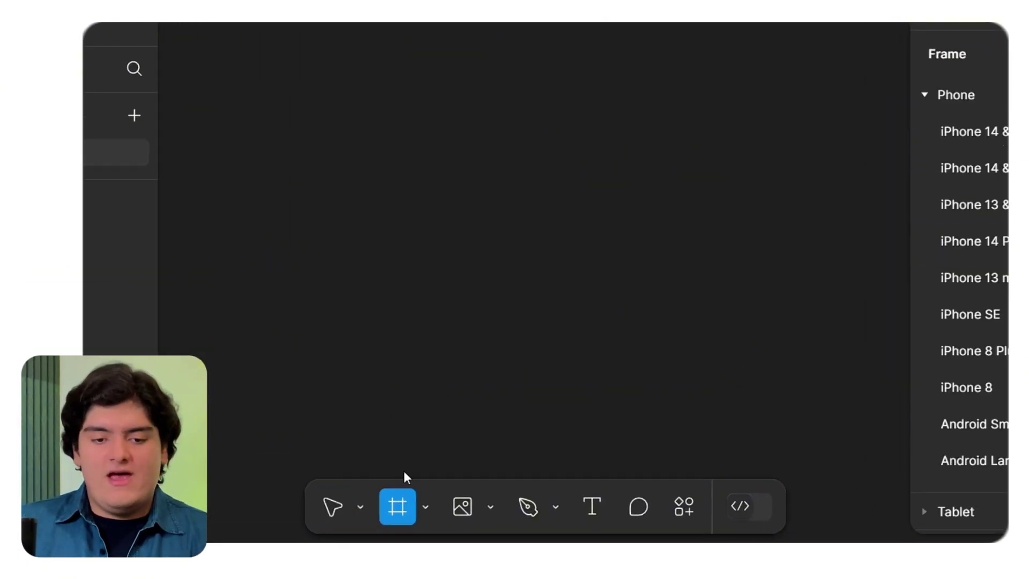
pyautogui.moveTo(298, 84); pyautogui.dragTo(552, 344)
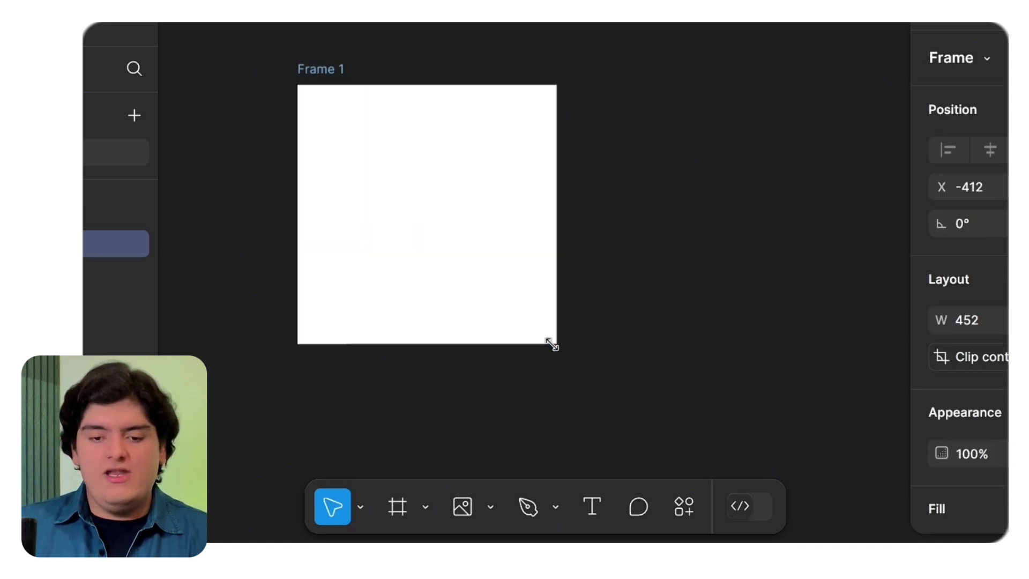
pyautogui.moveTo(495, 251); pyautogui.dragTo(564, 244)
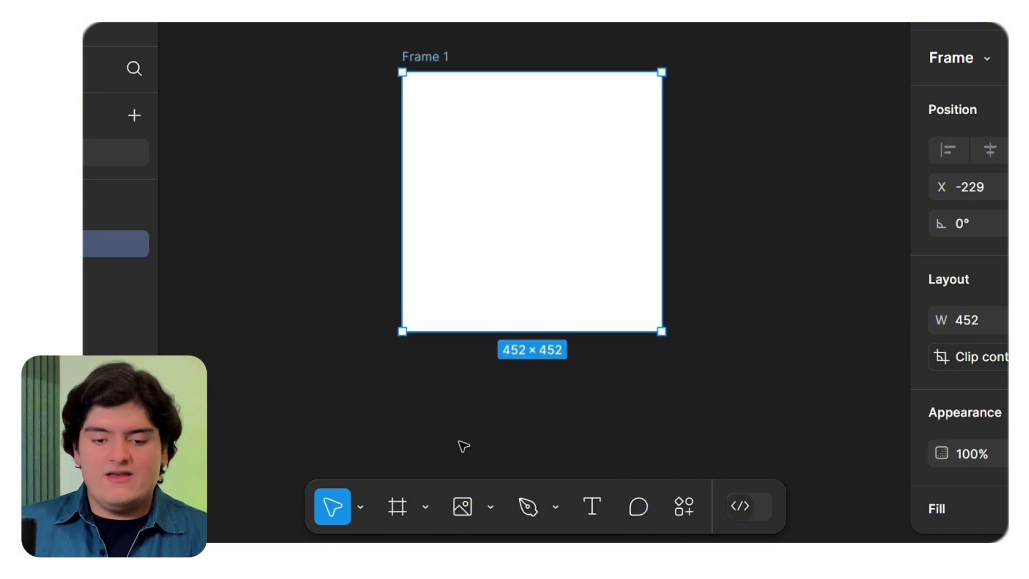
# Draw a square of about 316 × 316 inside the frame with the Rectangle tool and deselect it.
pyautogui.click(492, 498)
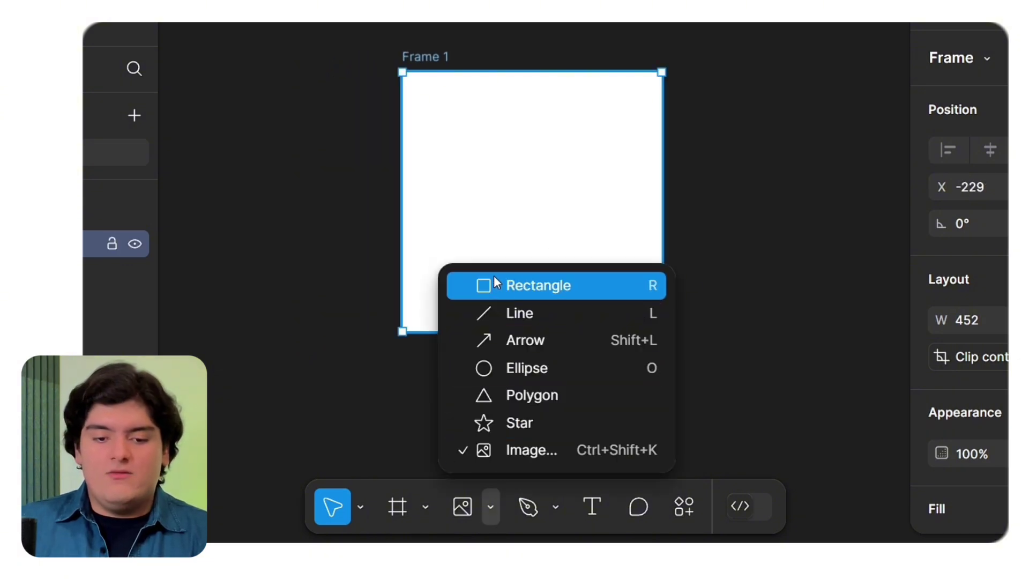
pyautogui.click(493, 275)
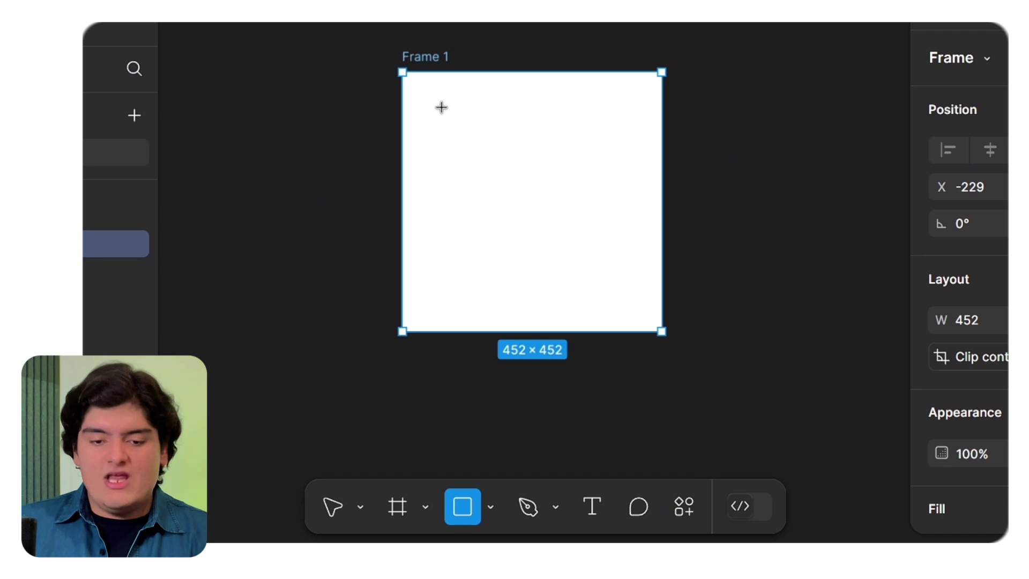
pyautogui.moveTo(441, 113); pyautogui.dragTo(622, 263)
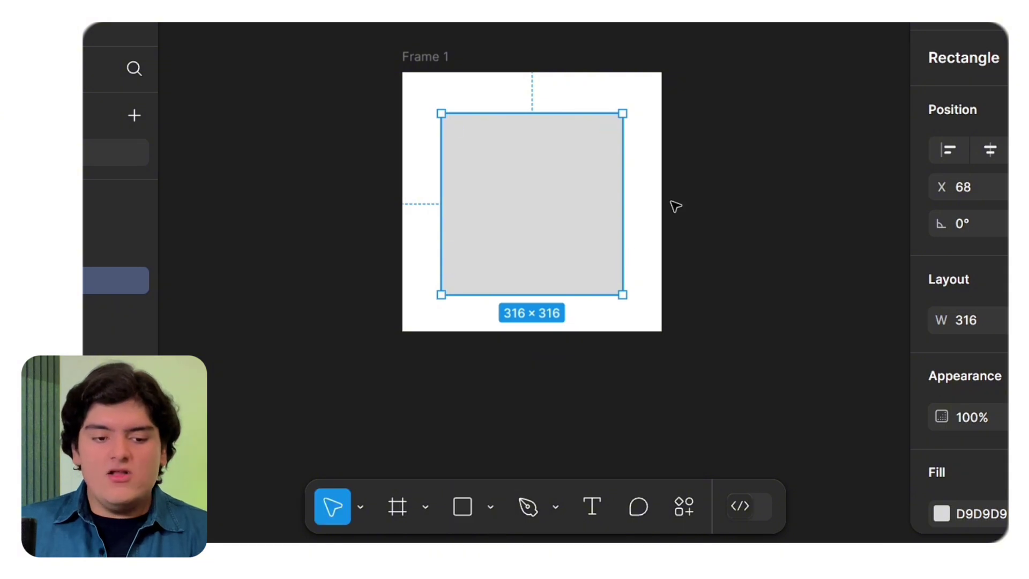
pyautogui.click(690, 179)
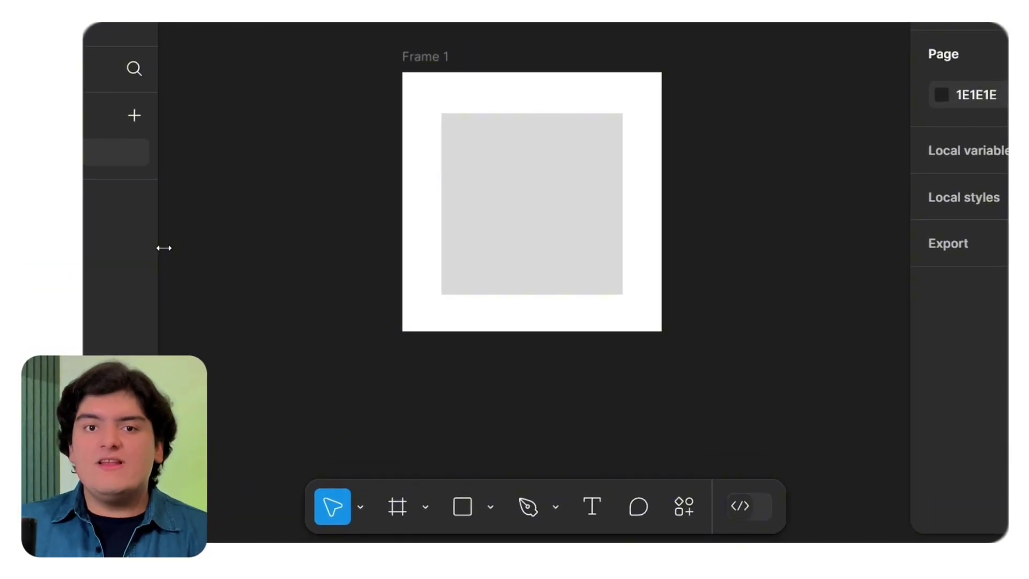
# Select Frame 1 and its nested Rectangle 1 in the layer list to examine their parent-child relationship.
pyautogui.moveTo(304, 210); pyautogui.dragTo(470, 218)
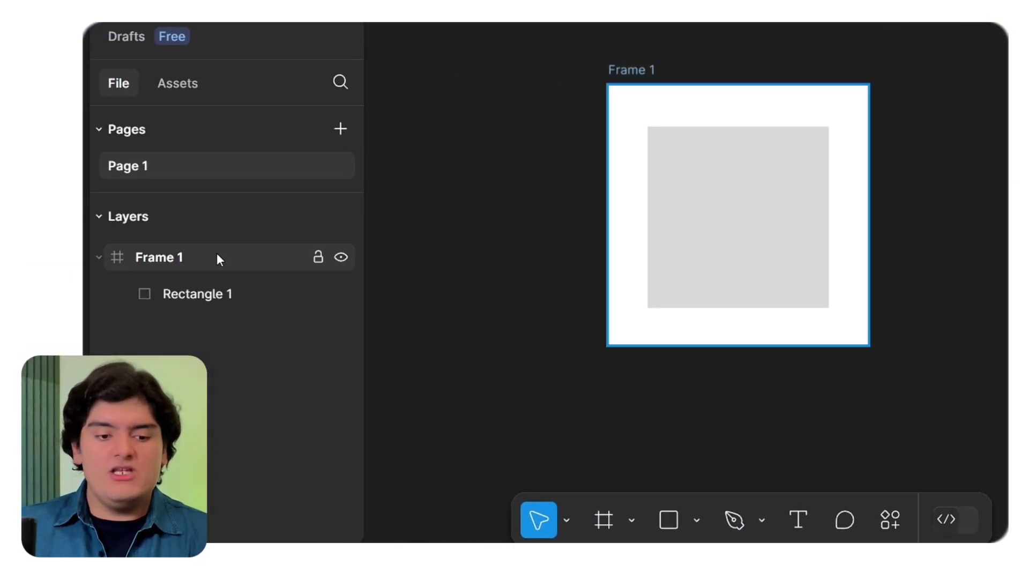
pyautogui.click(225, 268)
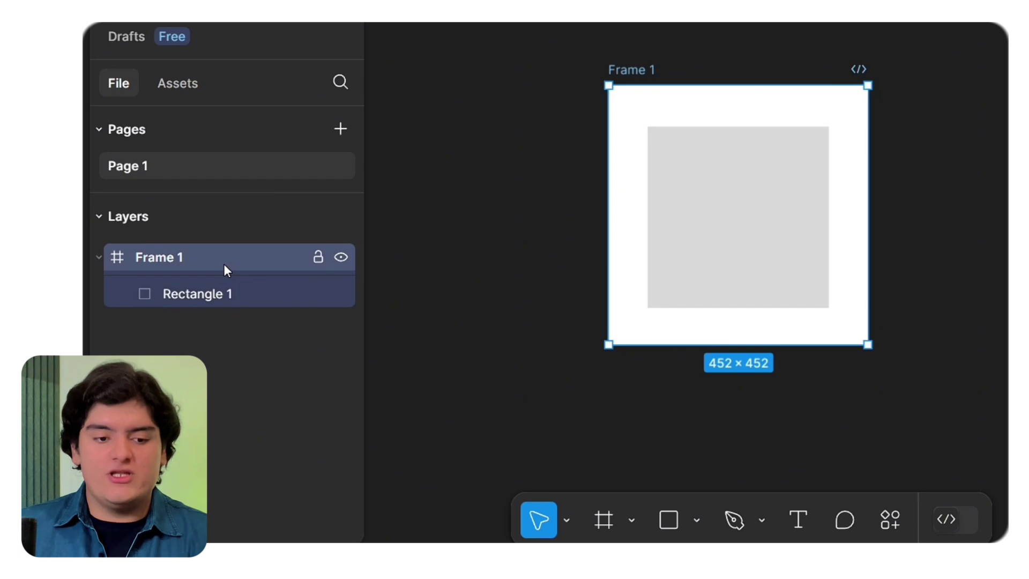
pyautogui.click(246, 296)
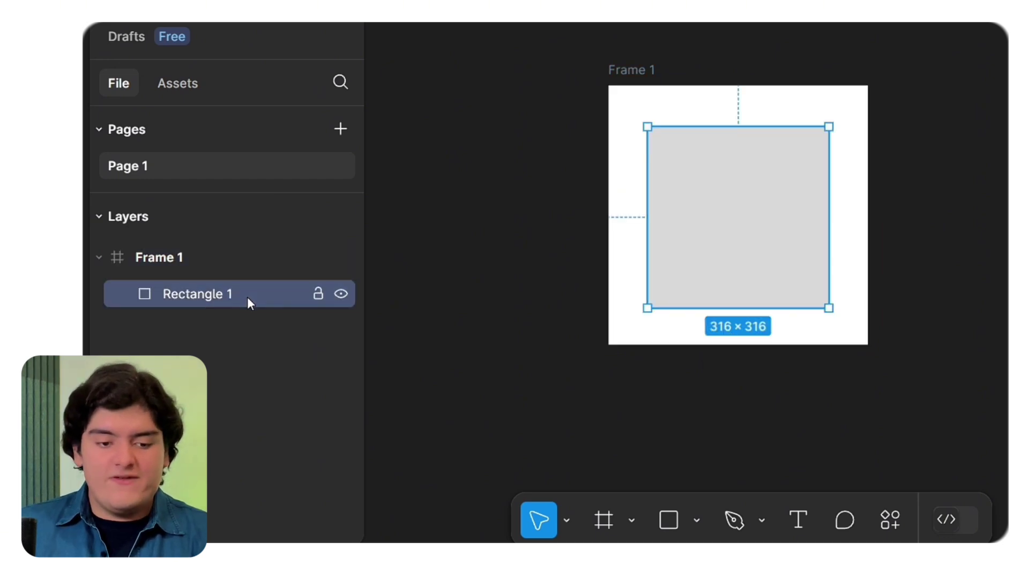
# Select Frame 1, move it around the canvas together with the rectangle inside it, and deselect it.
pyautogui.click(231, 257)
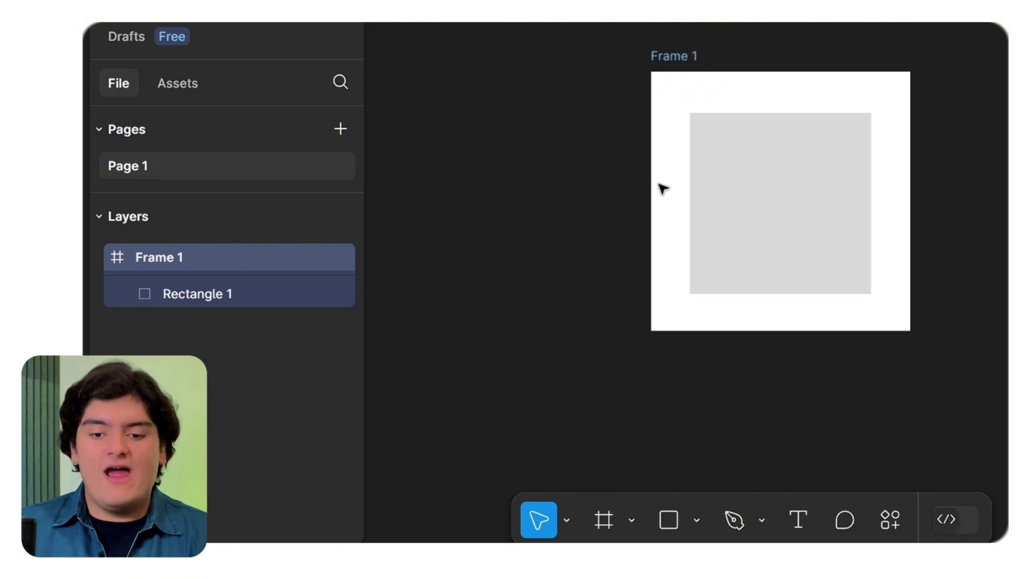
pyautogui.click(645, 214)
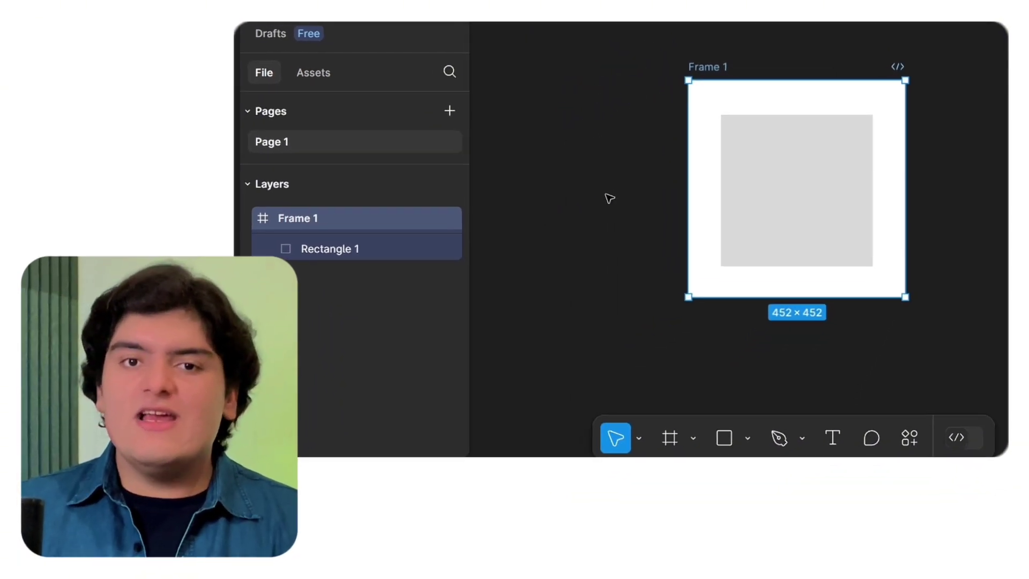
pyautogui.click(532, 233)
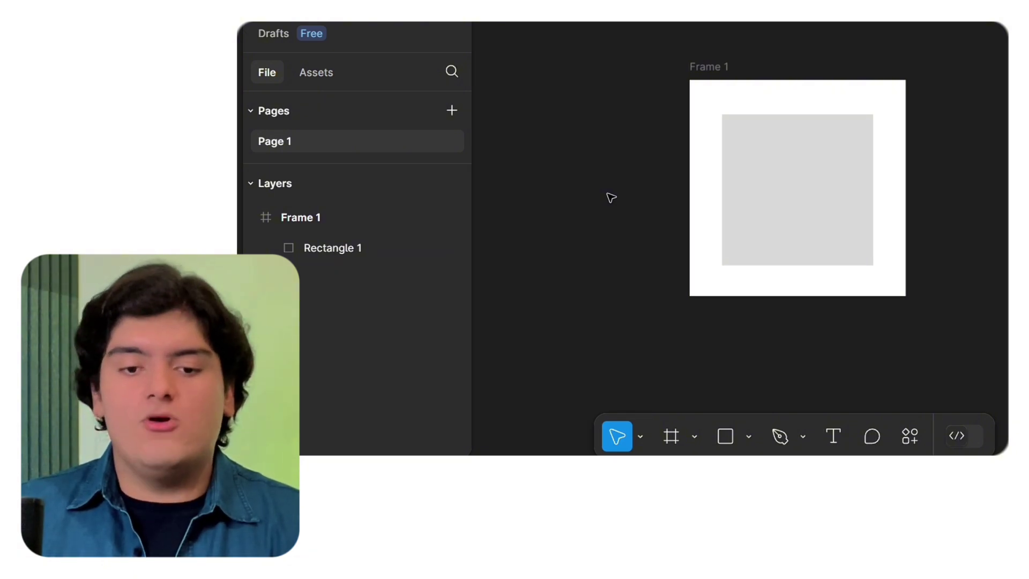
pyautogui.click(713, 80)
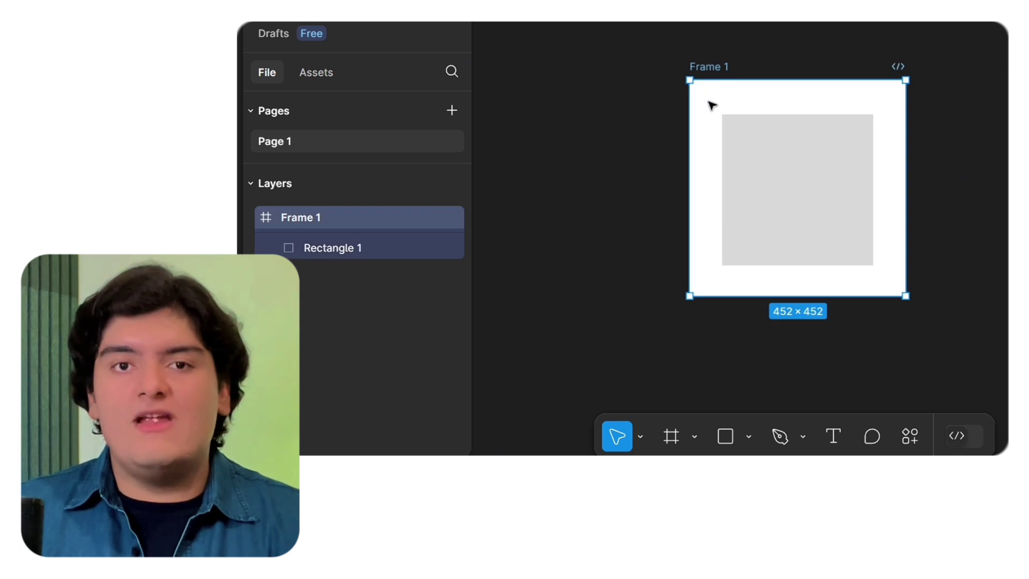
pyautogui.moveTo(706, 107)
pyautogui.mouseDown()
pyautogui.moveTo(657, 121)
pyautogui.moveTo(682, 161)
pyautogui.moveTo(721, 119)
pyautogui.moveTo(644, 103)
pyautogui.moveTo(636, 161)
pyautogui.moveTo(730, 138)
pyautogui.moveTo(707, 108)
pyautogui.mouseUp()
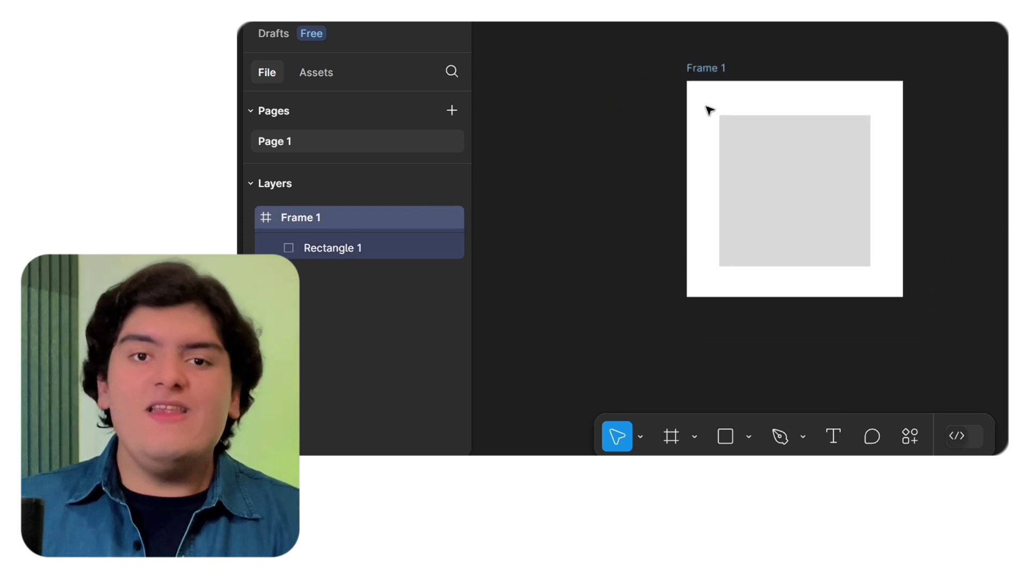
pyautogui.click(657, 144)
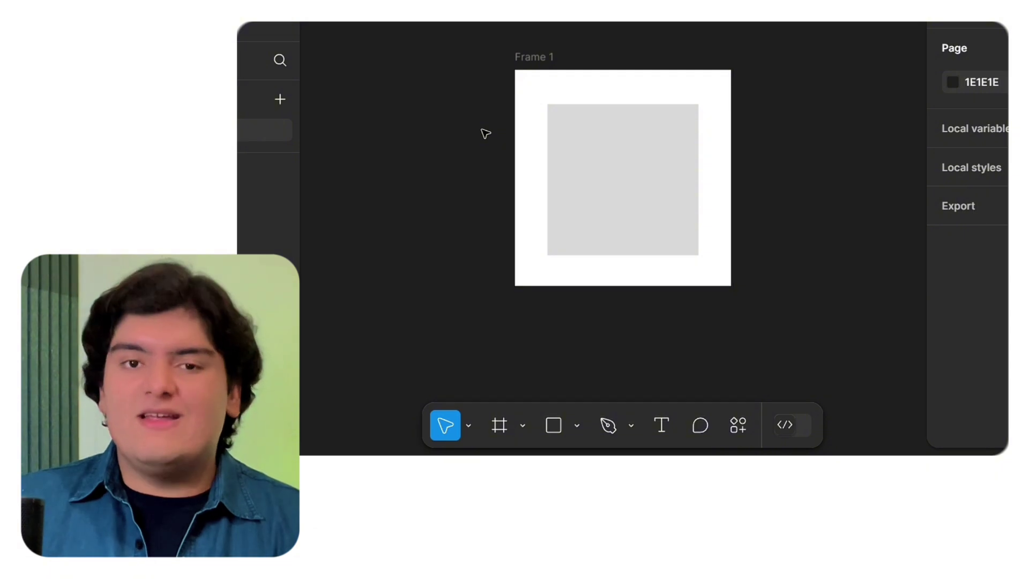
# Draw a standalone square of about 452 × 452 to the right of Frame 1, aligned with its top and bottom edges.
pyautogui.moveTo(480, 129); pyautogui.dragTo(323, 145)
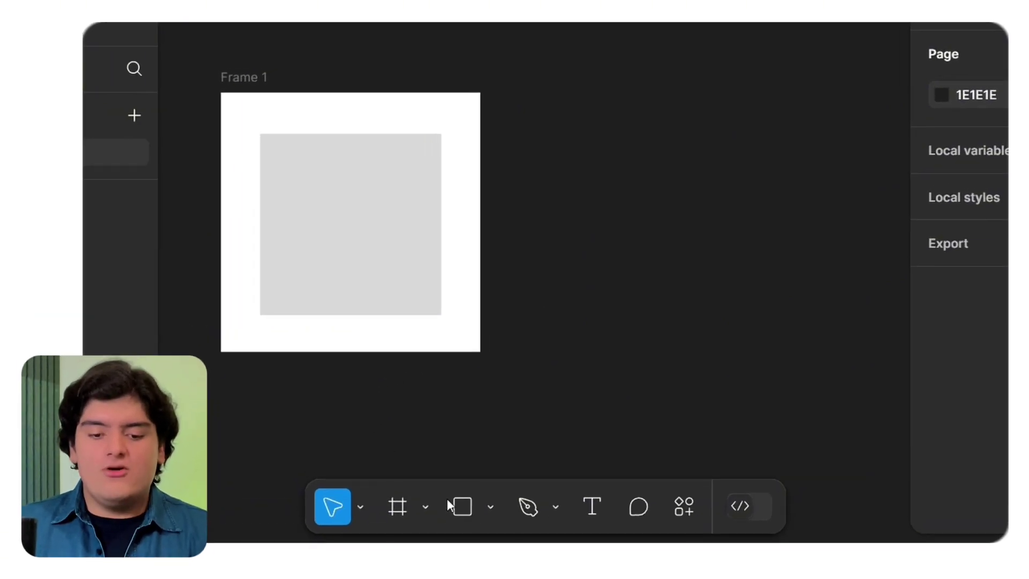
pyautogui.click(464, 507)
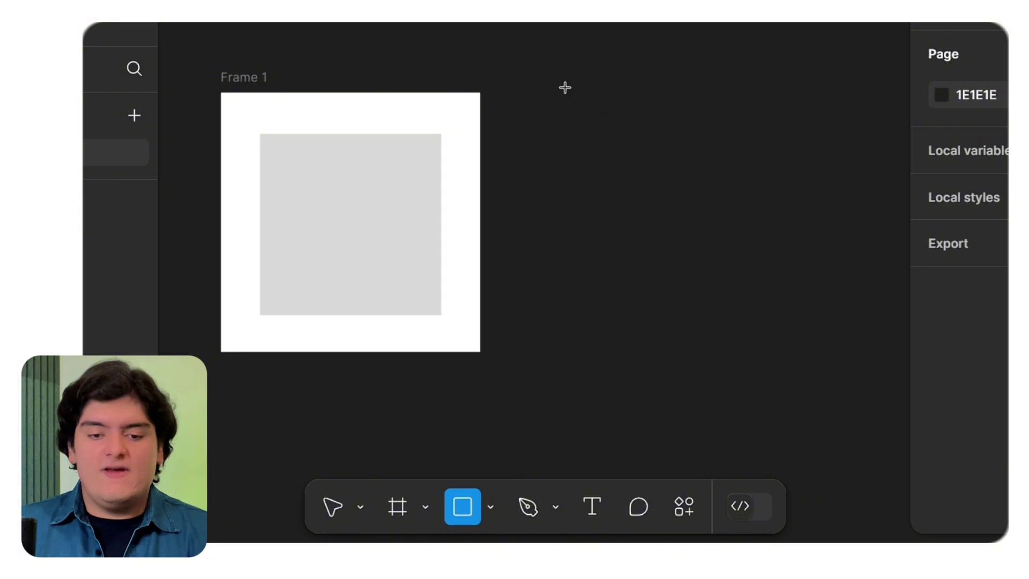
pyautogui.moveTo(563, 93); pyautogui.dragTo(747, 352)
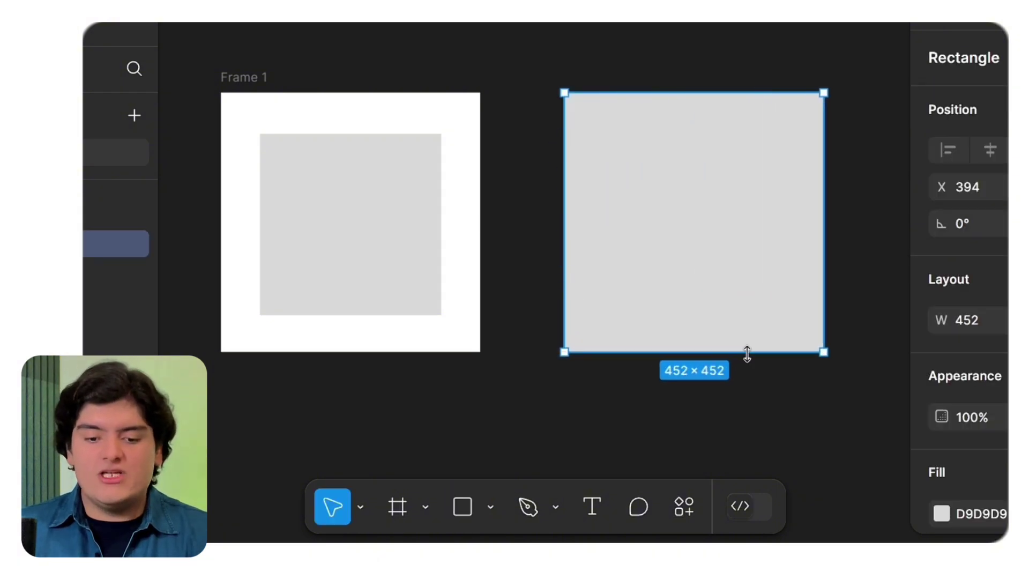
# Draw a frame of about 320 × 320 on top of the standalone gray square with the Frame tool.
pyautogui.click(396, 502)
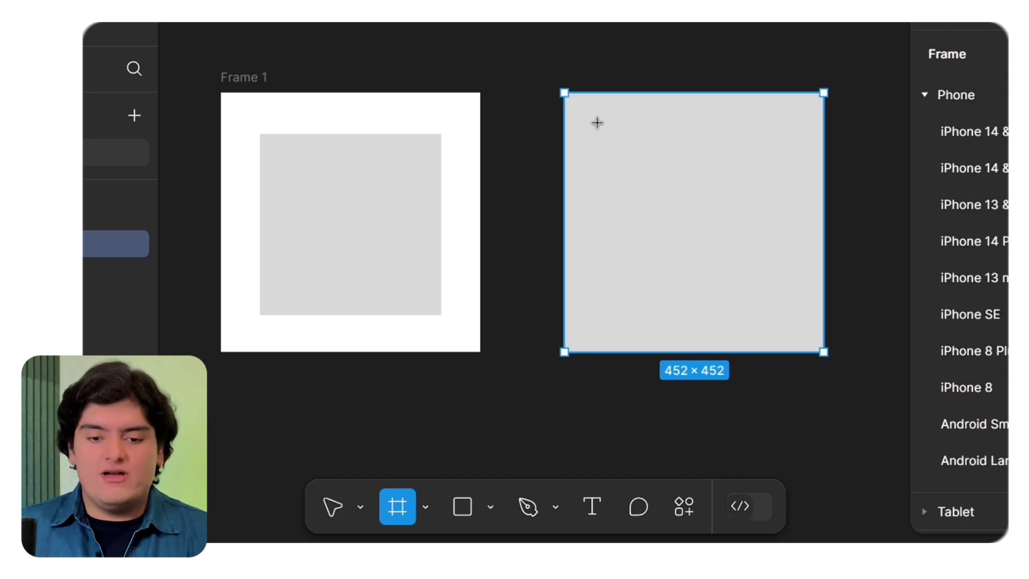
pyautogui.moveTo(597, 123); pyautogui.dragTo(779, 306)
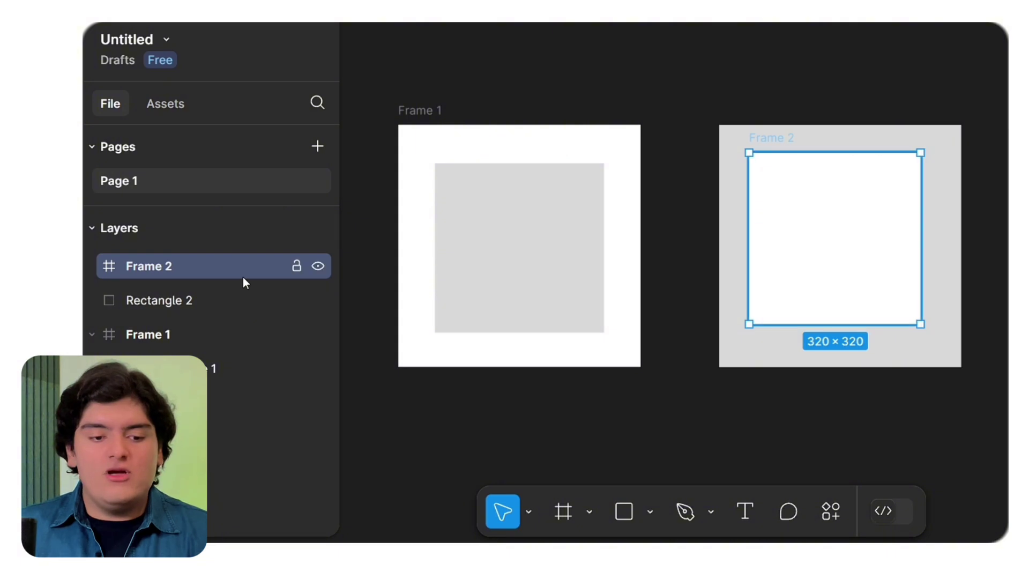
# Select Rectangle 2 and Frame 2 alternately in the layer list to examine how they are nested, and clear the selection.
pyautogui.click(230, 303)
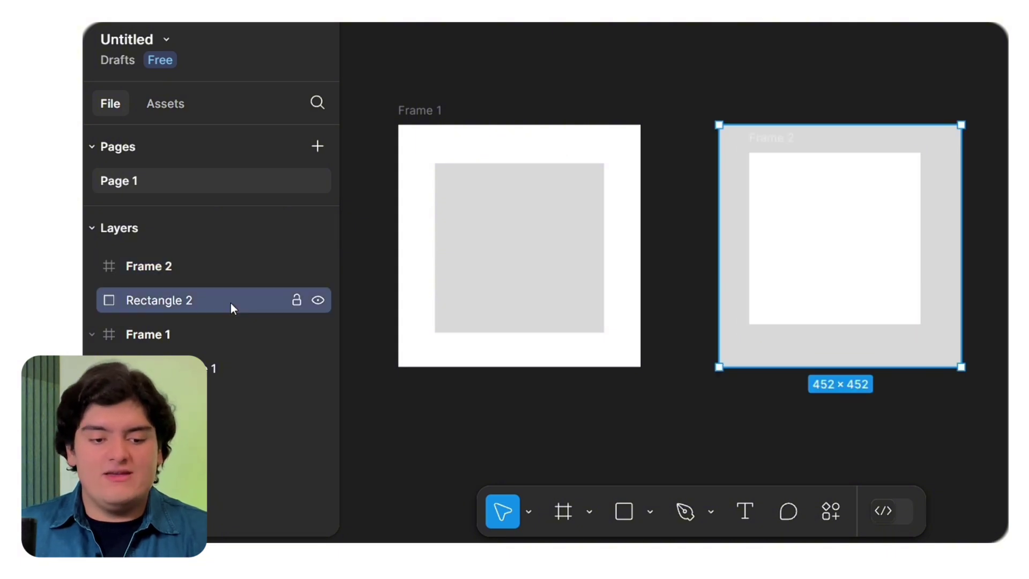
pyautogui.click(230, 272)
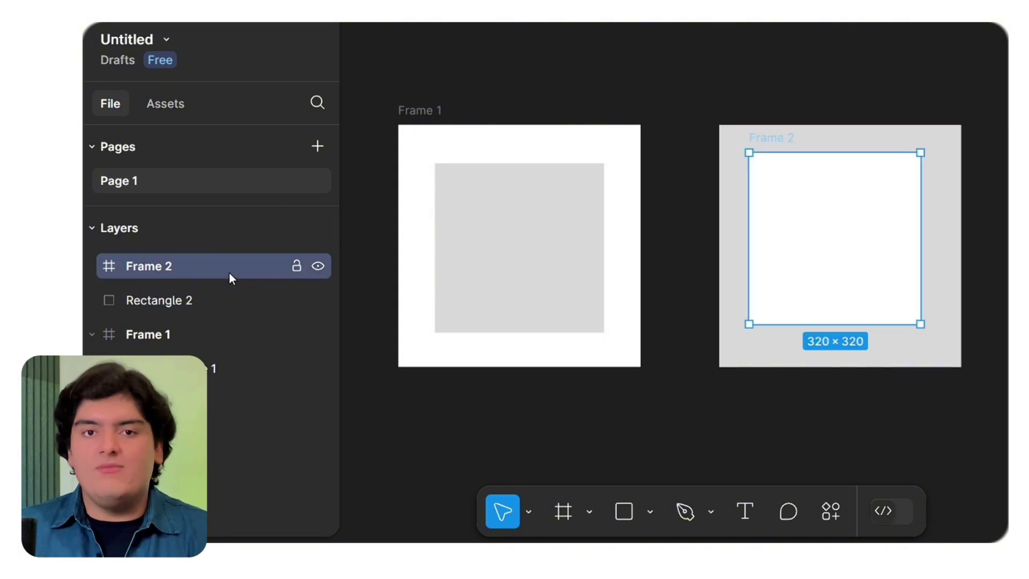
pyautogui.click(217, 291)
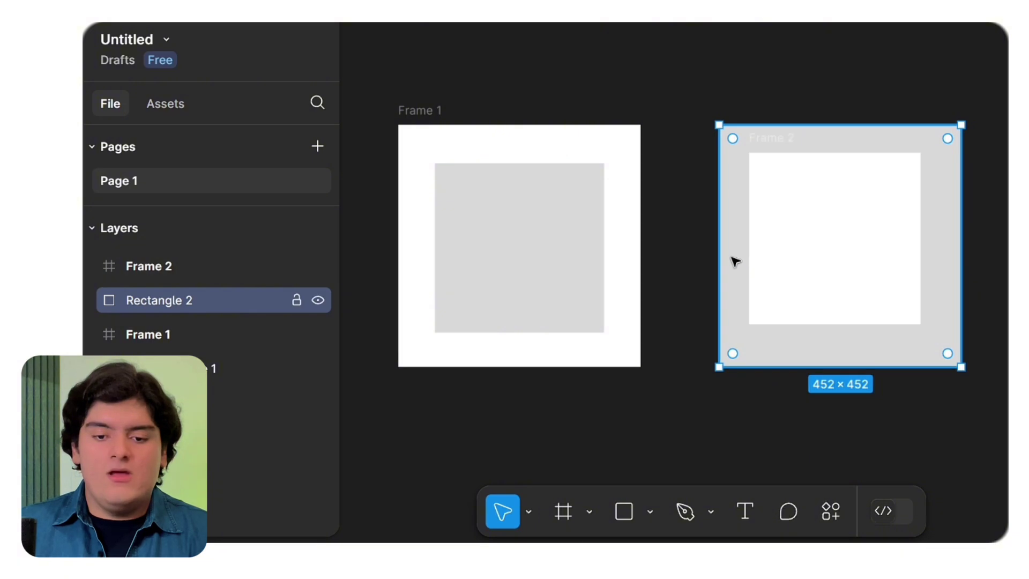
pyautogui.moveTo(734, 259)
pyautogui.mouseDown()
pyautogui.moveTo(713, 235)
pyautogui.moveTo(744, 290)
pyautogui.moveTo(781, 209)
pyautogui.moveTo(710, 225)
pyautogui.moveTo(750, 280)
pyautogui.moveTo(772, 246)
pyautogui.moveTo(730, 243)
pyautogui.moveTo(726, 263)
pyautogui.mouseUp()
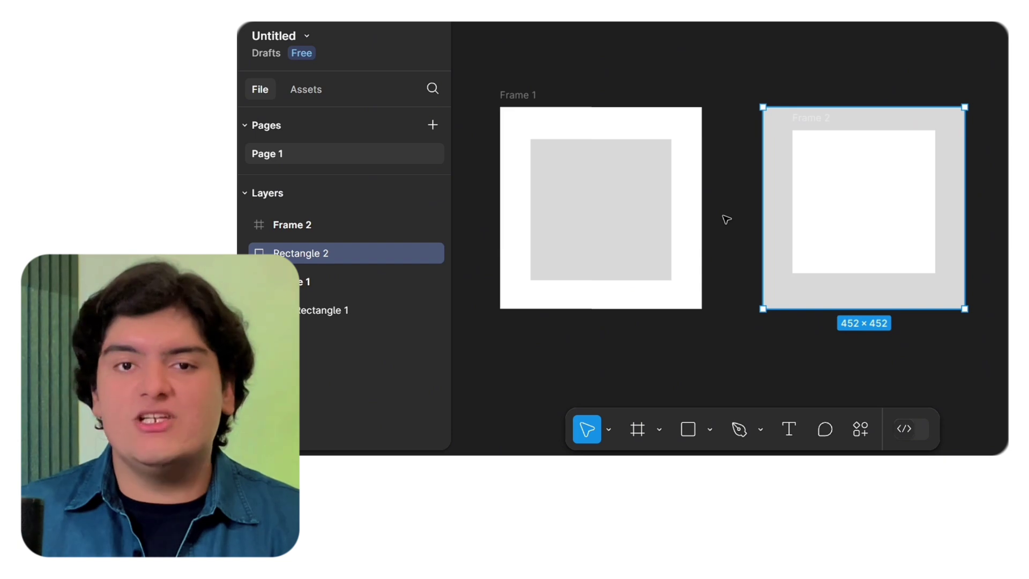
pyautogui.click(727, 219)
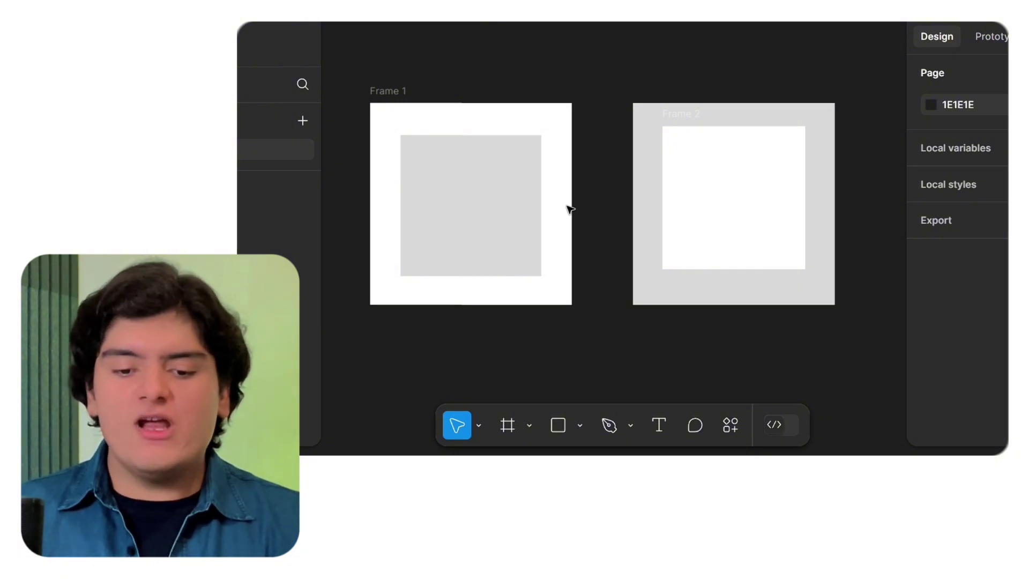
# Add the text "salam" on an empty area of the canvas, move it upward, and deselect it.
pyautogui.hscroll(10, 695, 375)
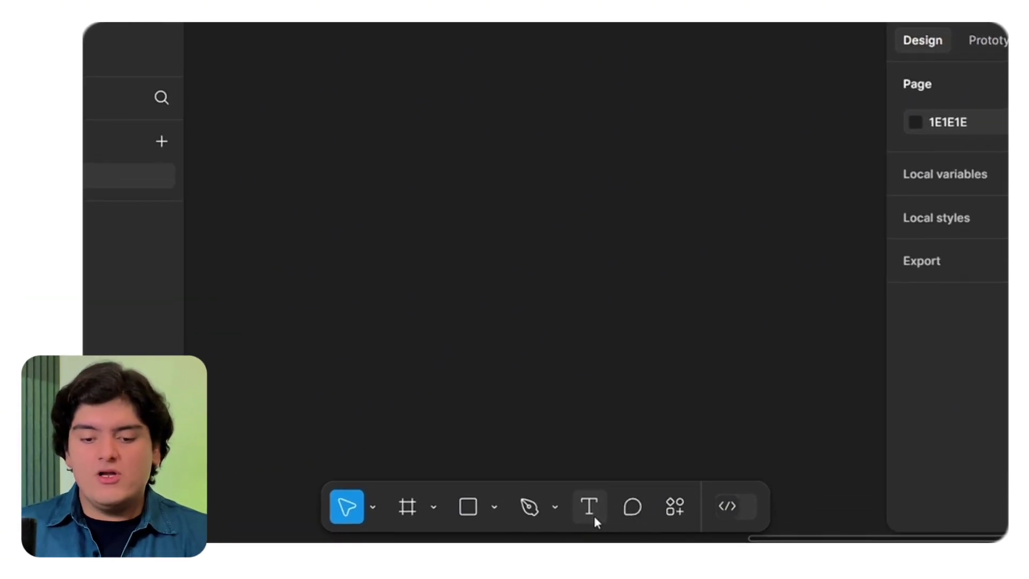
pyautogui.click(594, 515)
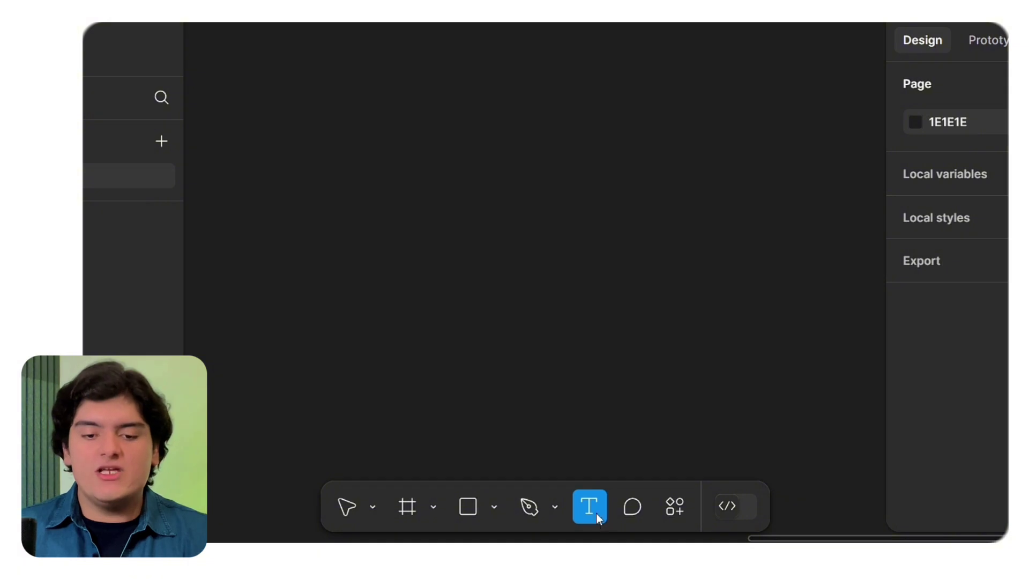
pyautogui.click(527, 233)
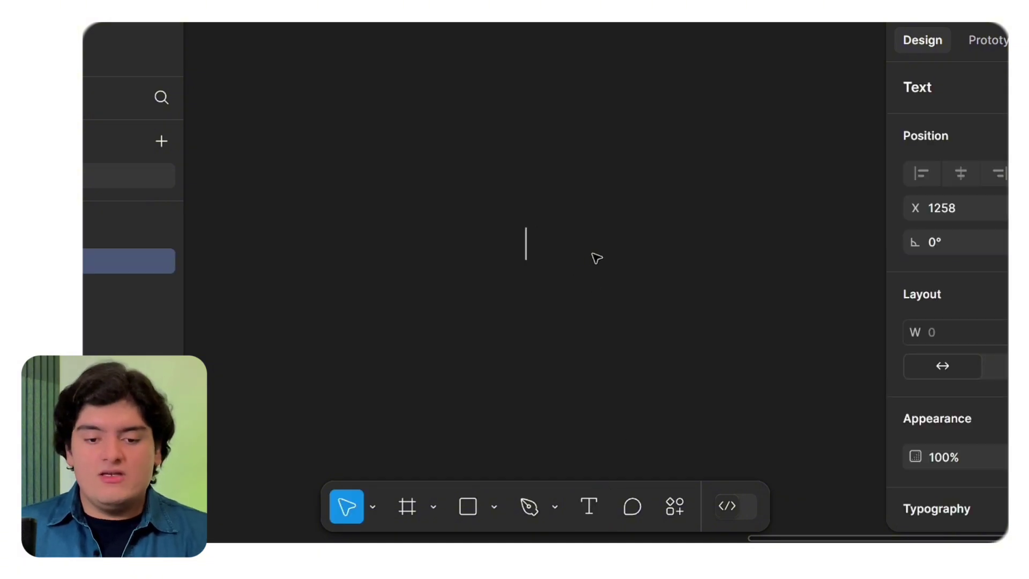
pyautogui.write('salam')
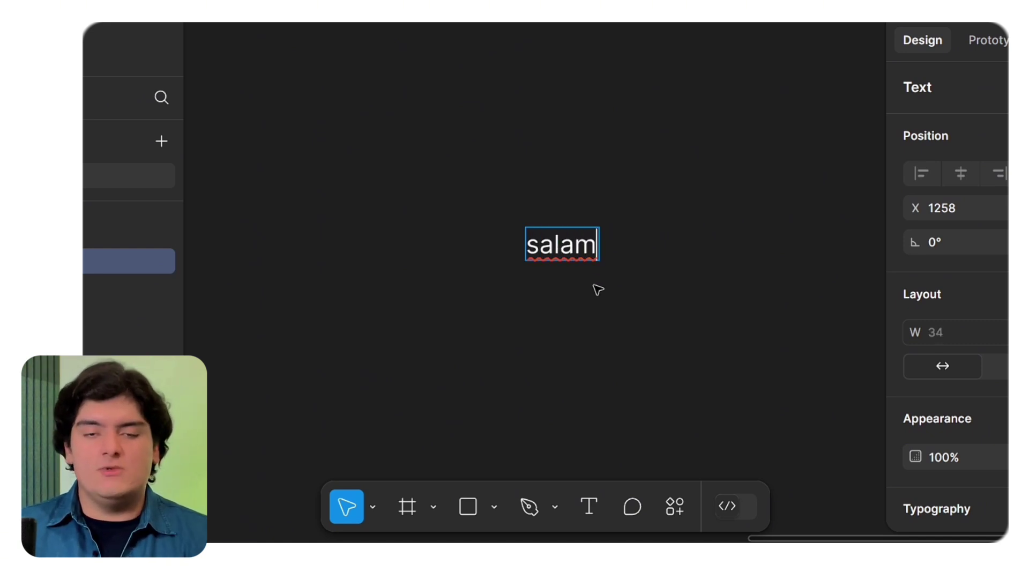
pyautogui.press('Escape')
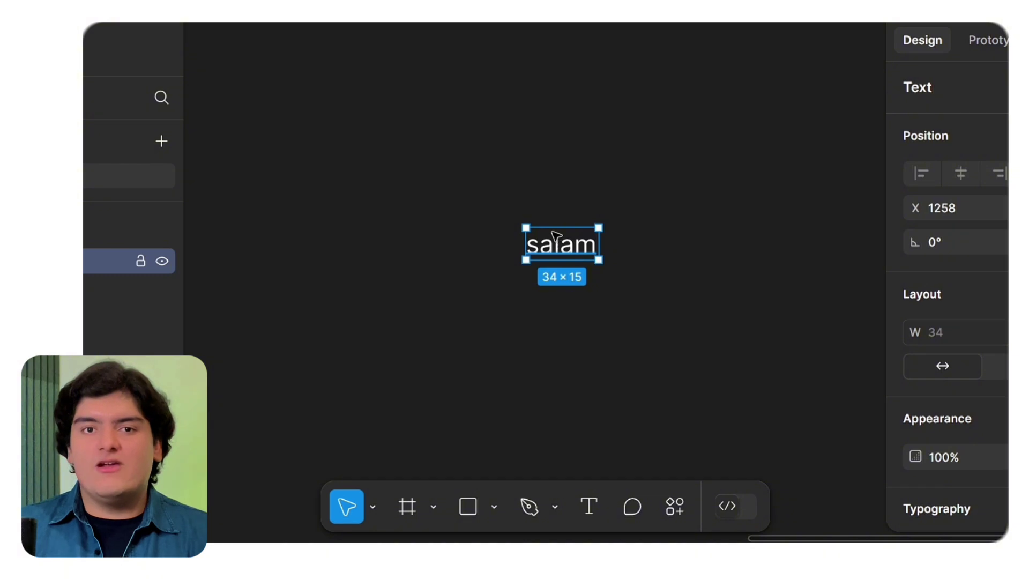
pyautogui.moveTo(580, 254); pyautogui.dragTo(548, 184)
pyautogui.click(552, 345)
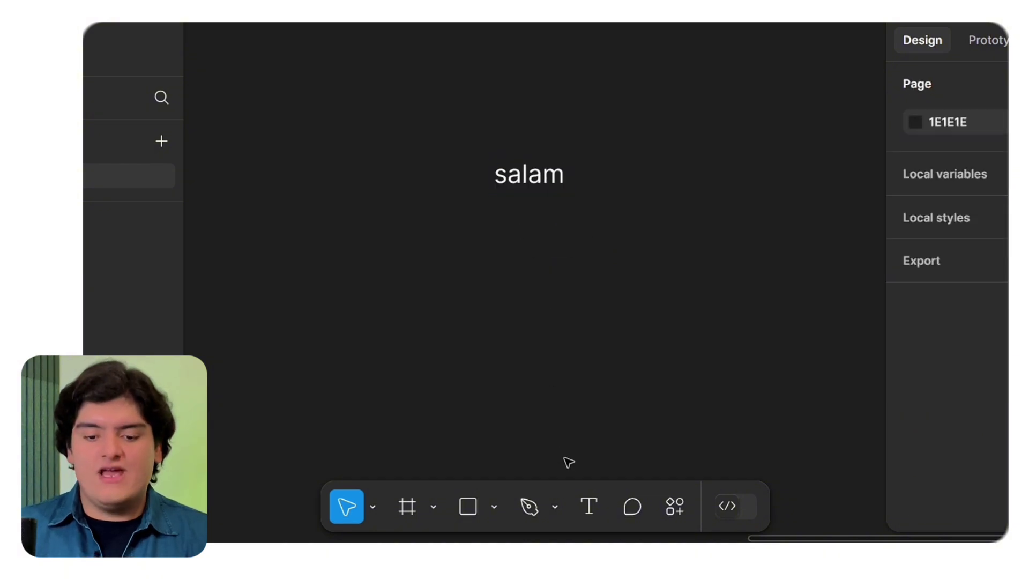
# Add the text "hello" below "salam", move it so the two are centered on each other, and deselect it.
pyautogui.click(595, 506)
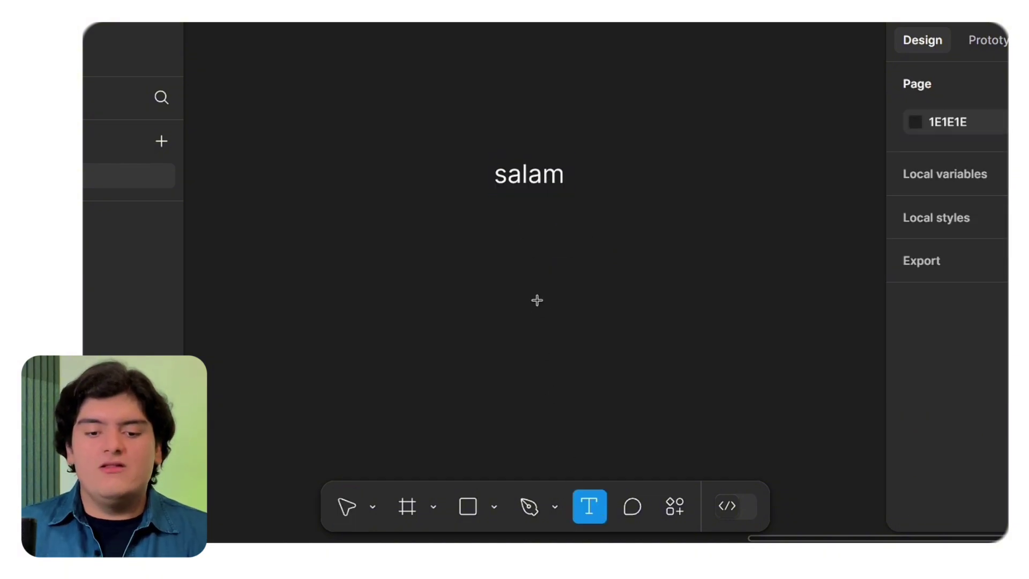
pyautogui.click(530, 286)
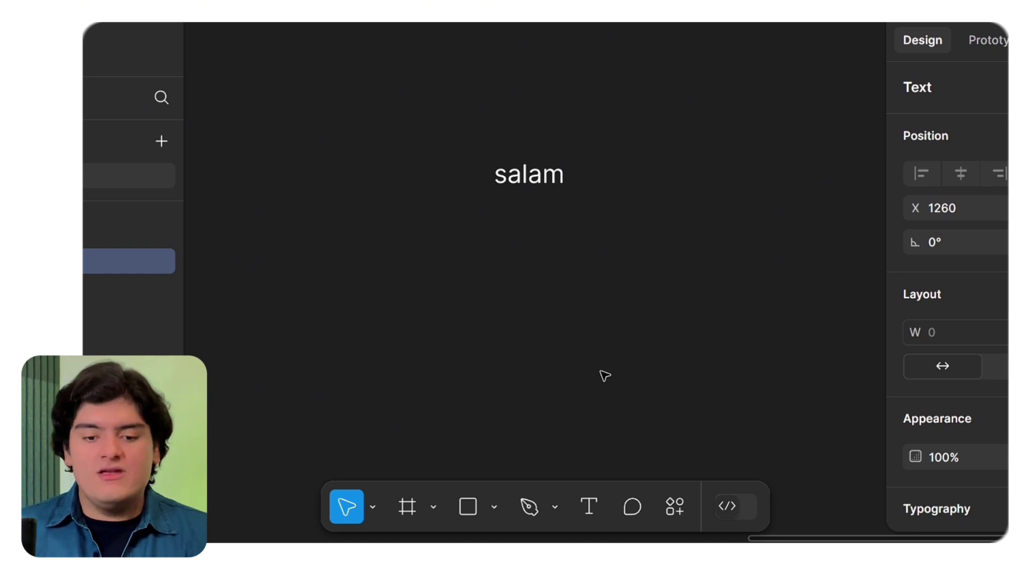
pyautogui.write('hello')
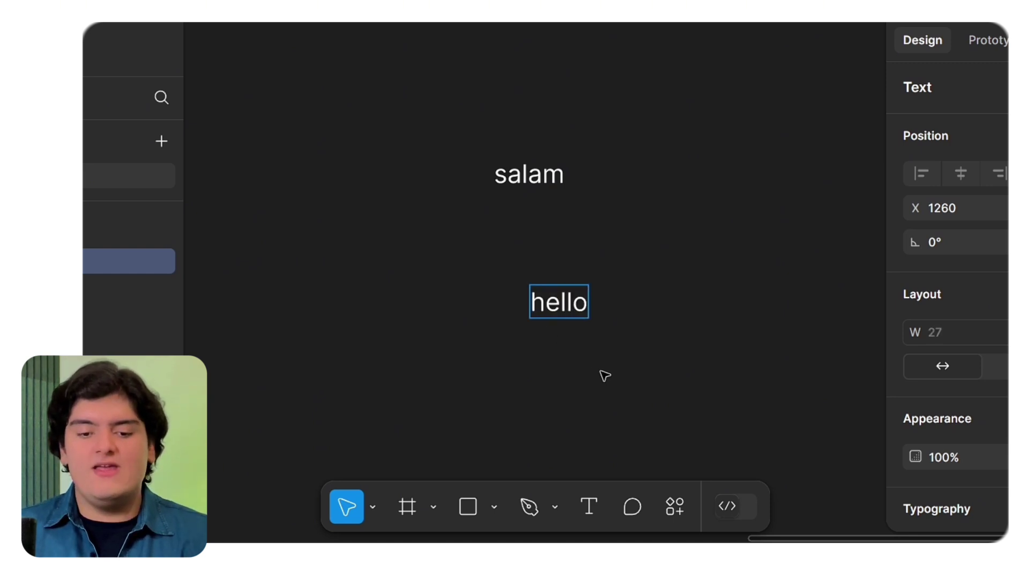
pyautogui.press('Escape')
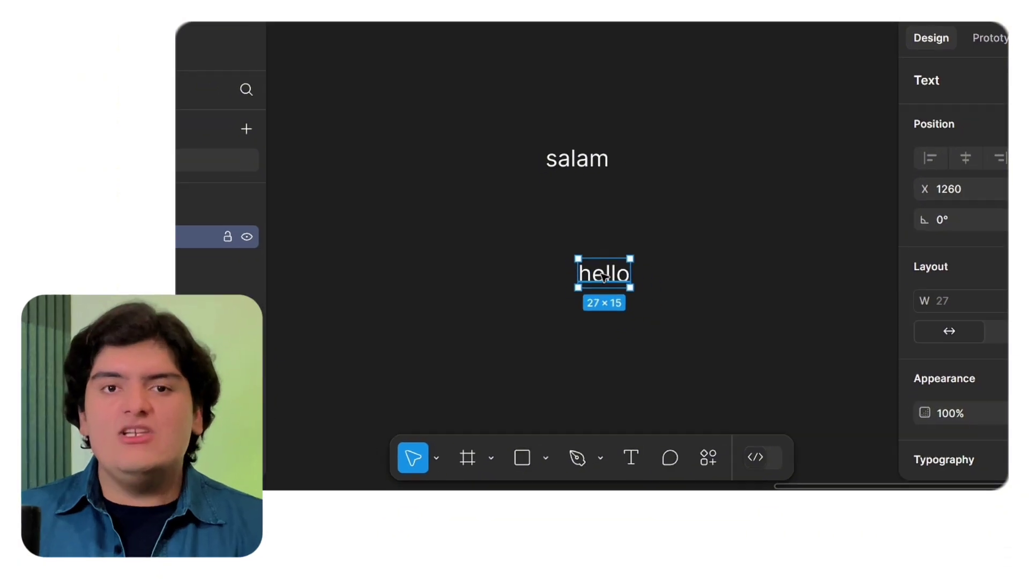
pyautogui.moveTo(561, 307); pyautogui.dragTo(531, 292)
pyautogui.click(610, 296)
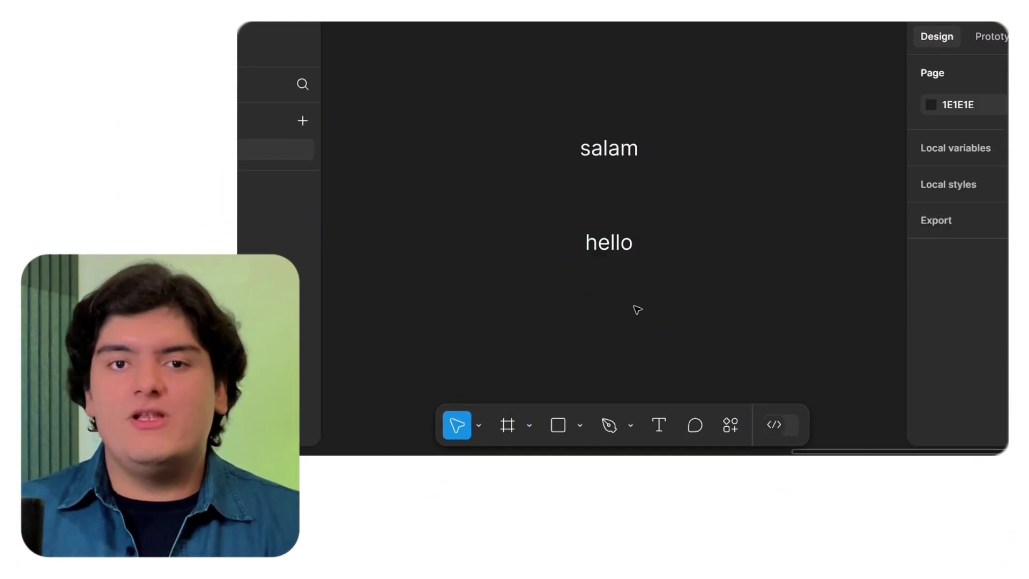
# Select all objects on the canvas and delete them.
pyautogui.hotkey('ctrl', 'a')
pyautogui.press('Delete')
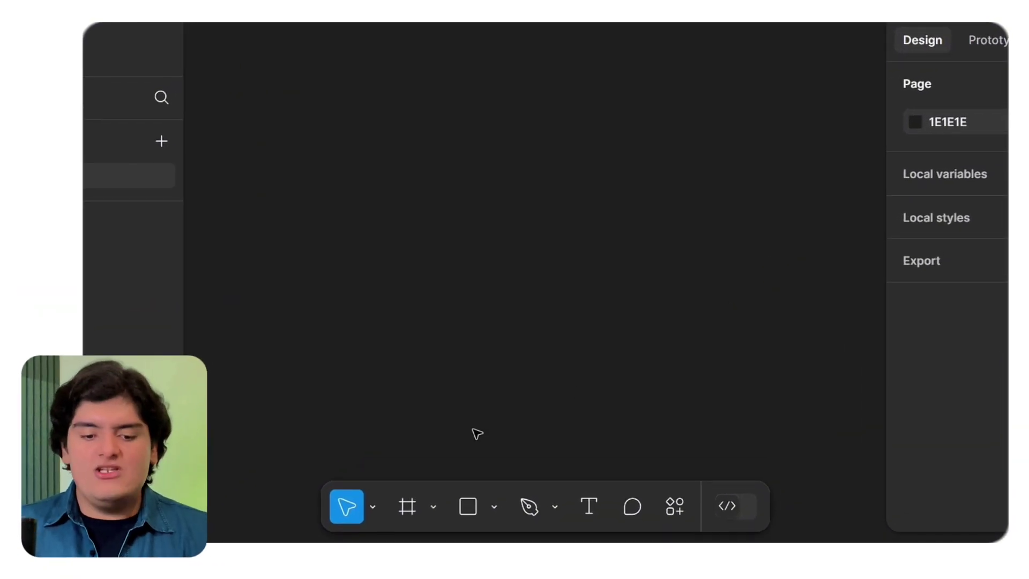
# Draw a wide frame of about 253 × 86 on the empty canvas, move it slightly to the right, and deselect it.
pyautogui.click(408, 509)
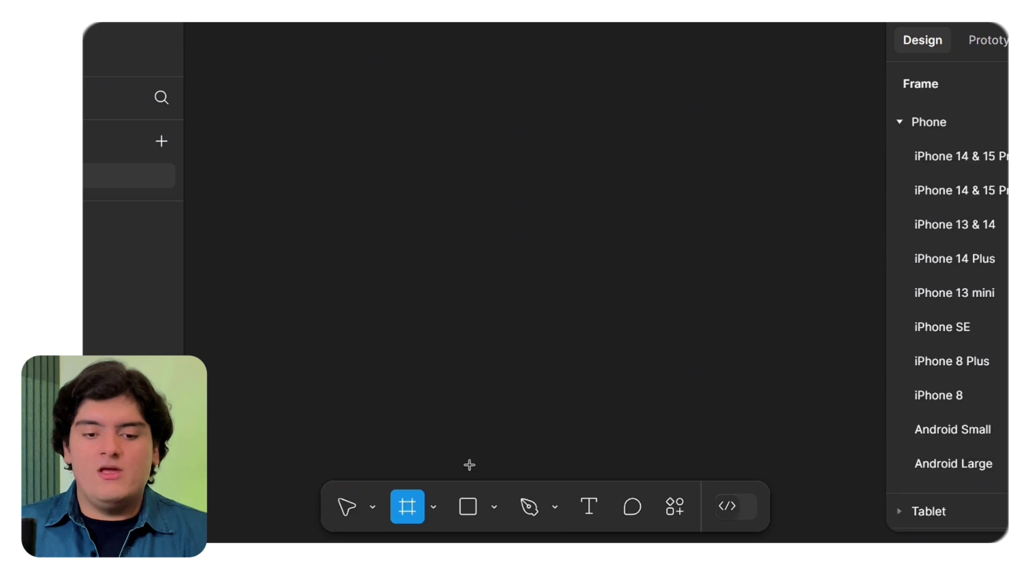
pyautogui.moveTo(366, 180); pyautogui.dragTo(636, 272)
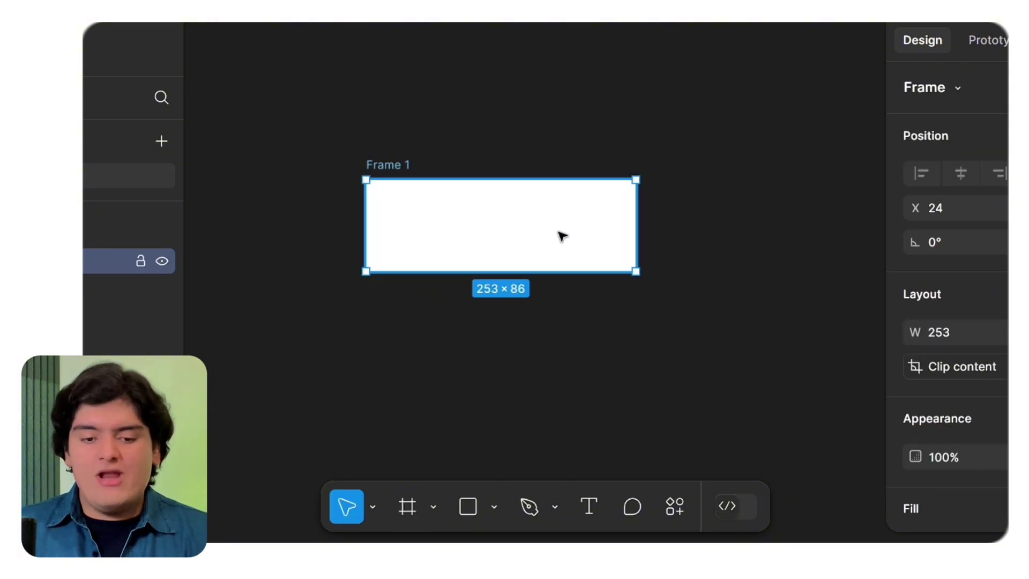
pyautogui.moveTo(560, 235); pyautogui.dragTo(587, 246)
pyautogui.scroll(3, 588, 246)
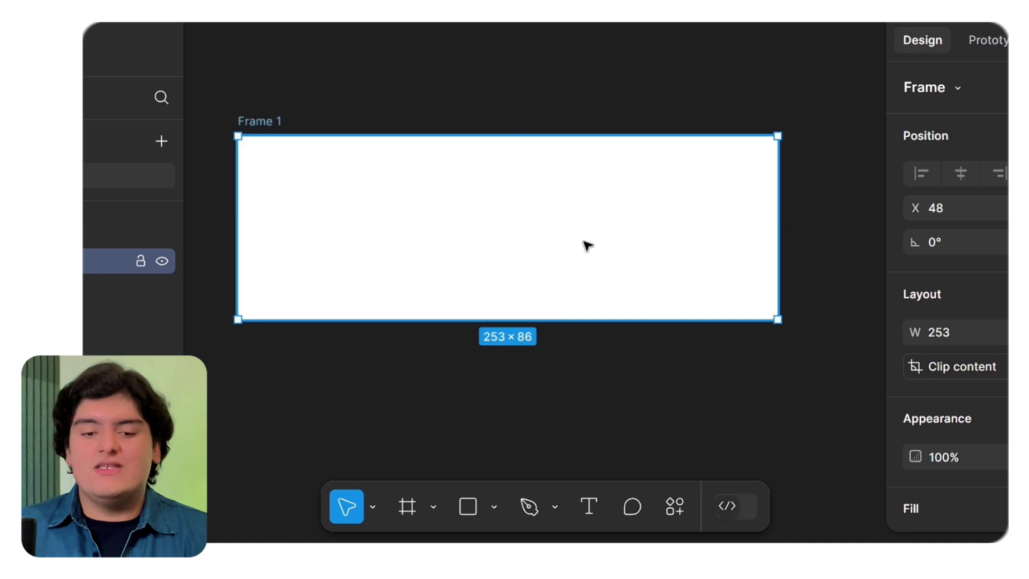
pyautogui.moveTo(589, 246); pyautogui.dragTo(597, 248)
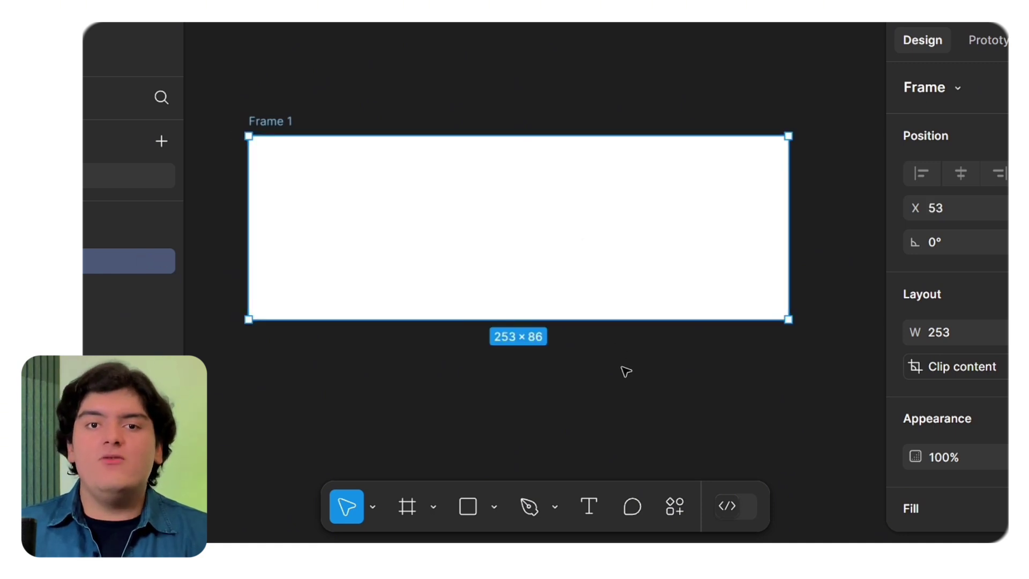
pyautogui.click(642, 387)
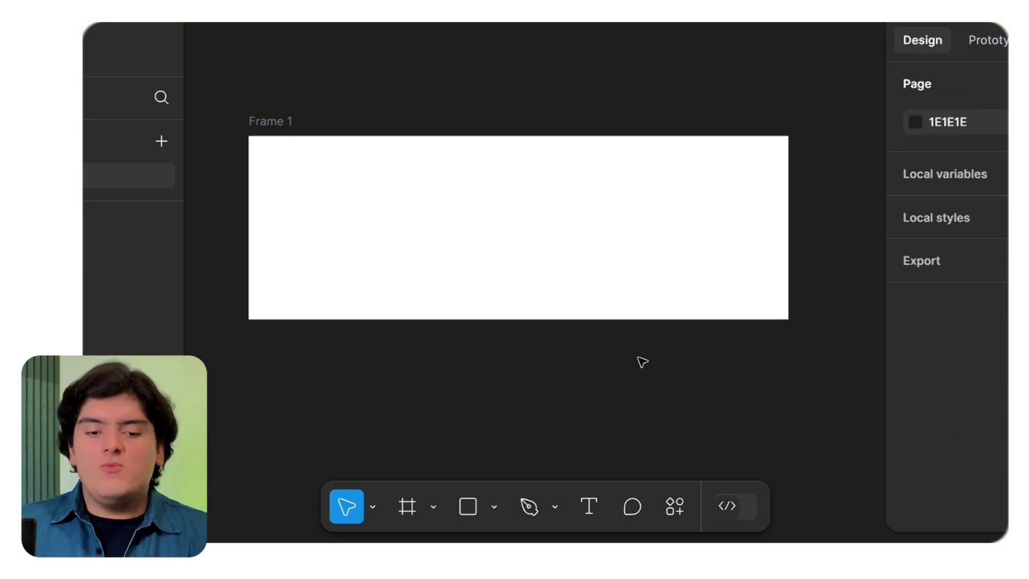
# Set Frame 1's width to 160 and height to 40, move it to about X 96, Y -170, and deselect it.
pyautogui.click(629, 266)
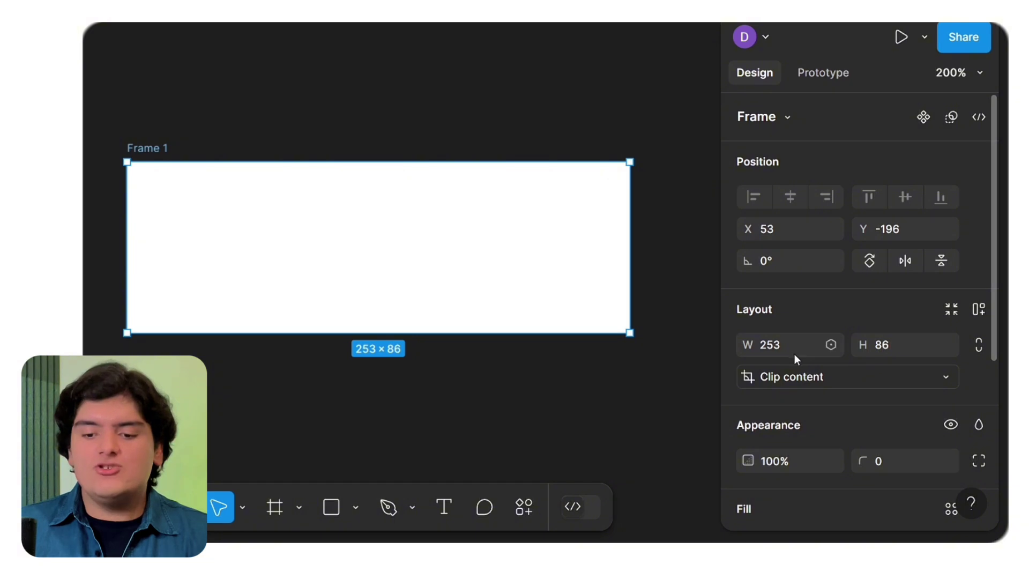
pyautogui.click(780, 349)
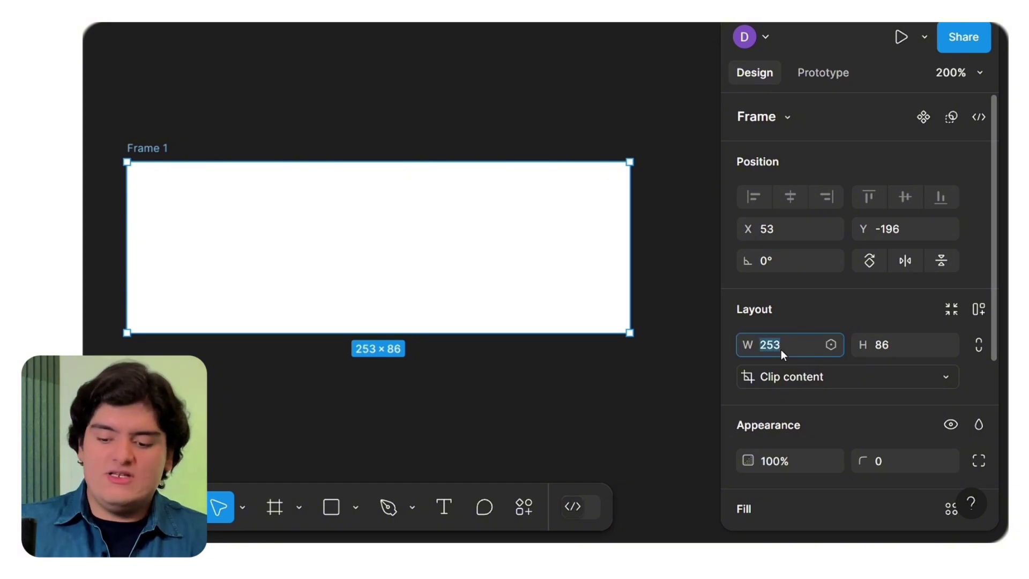
pyautogui.press('Return')
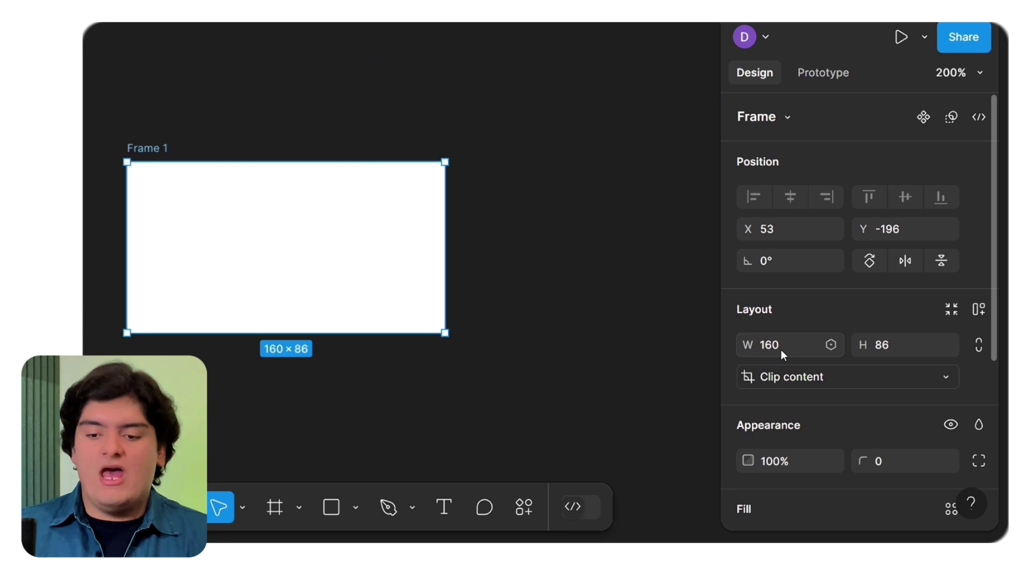
pyautogui.click(886, 346)
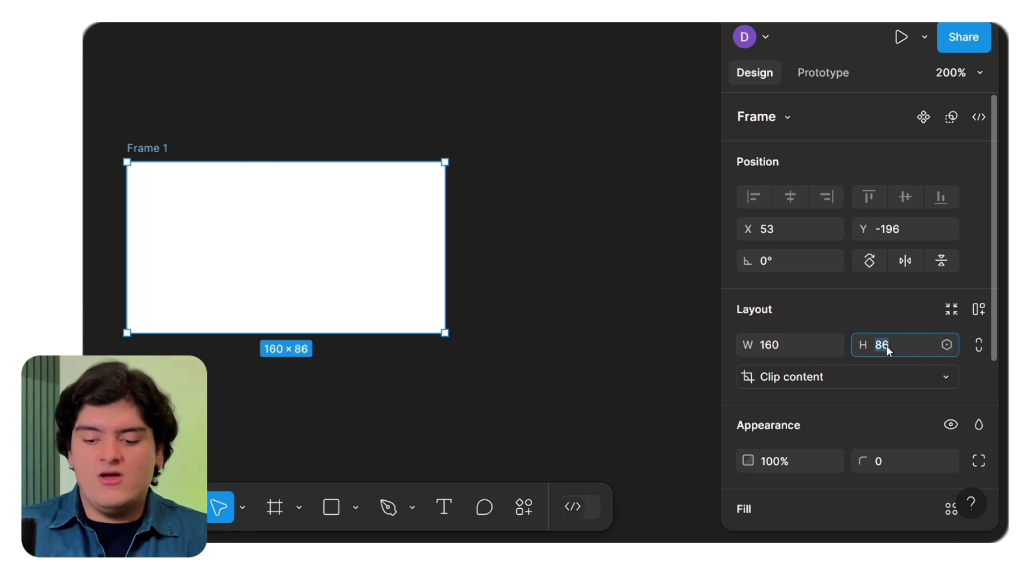
pyautogui.write('40')
pyautogui.press('Return')
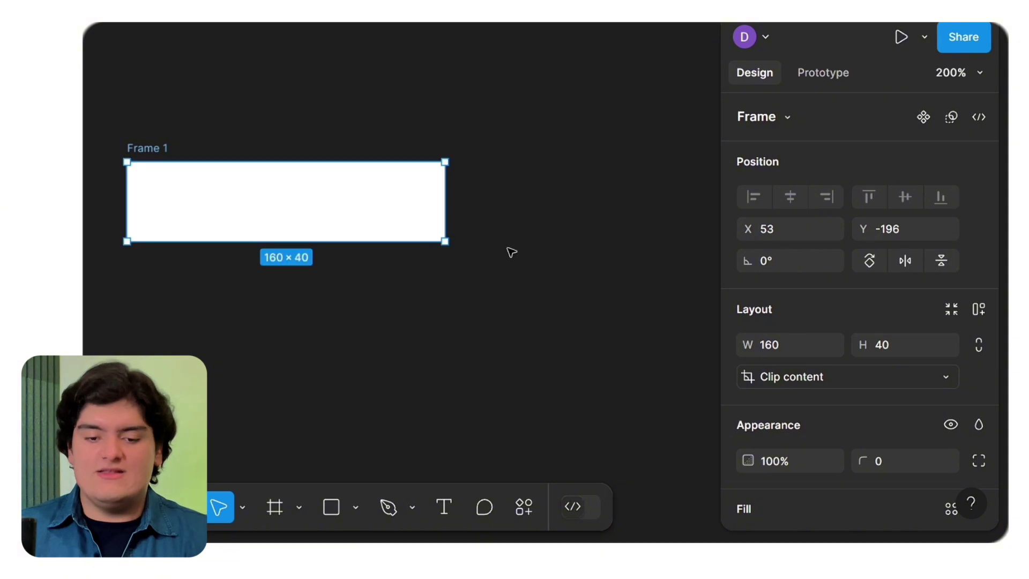
pyautogui.moveTo(361, 219); pyautogui.dragTo(446, 270)
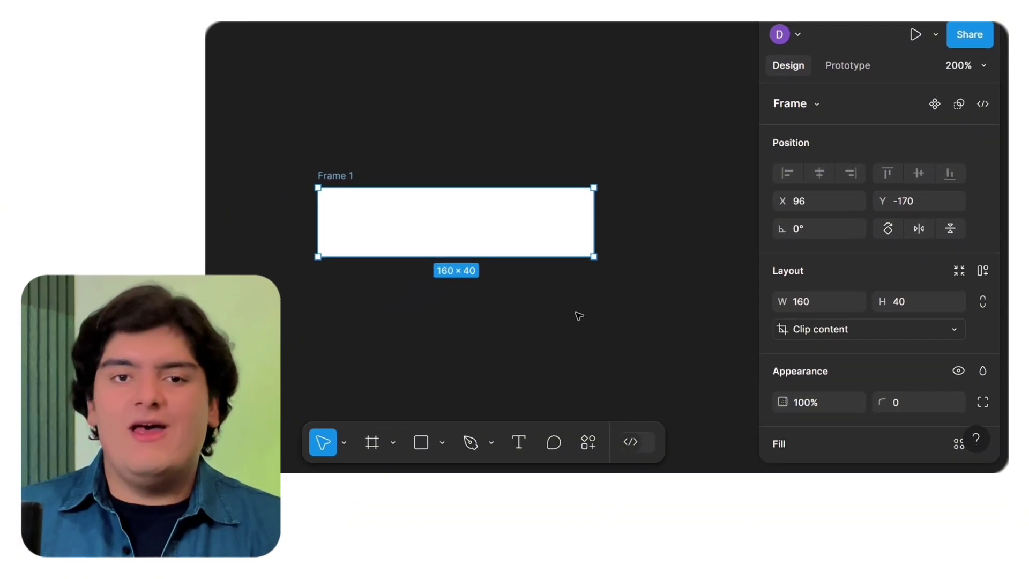
pyautogui.click(595, 303)
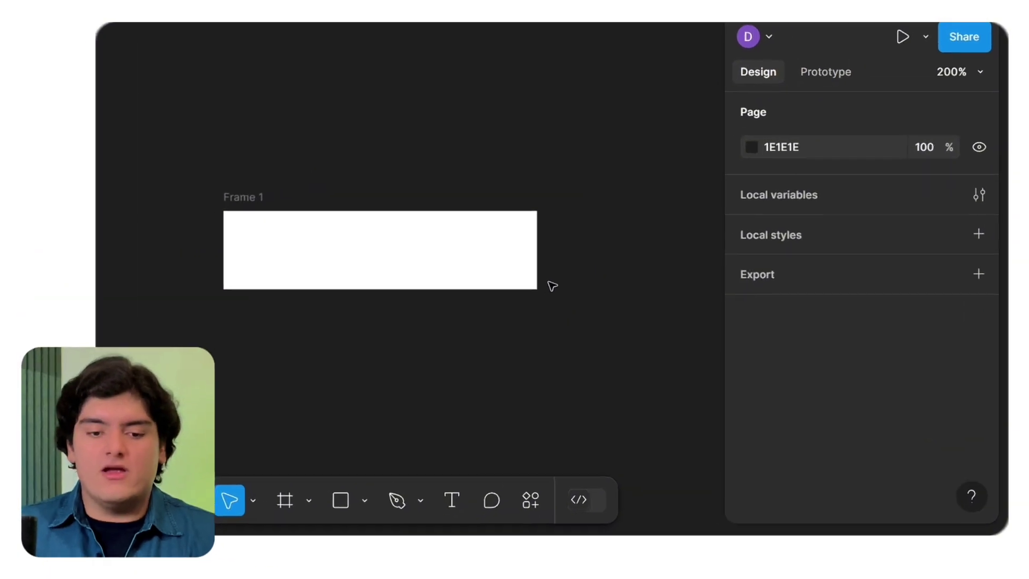
# Set Frame 1's corner radius to 8.
pyautogui.click(458, 242)
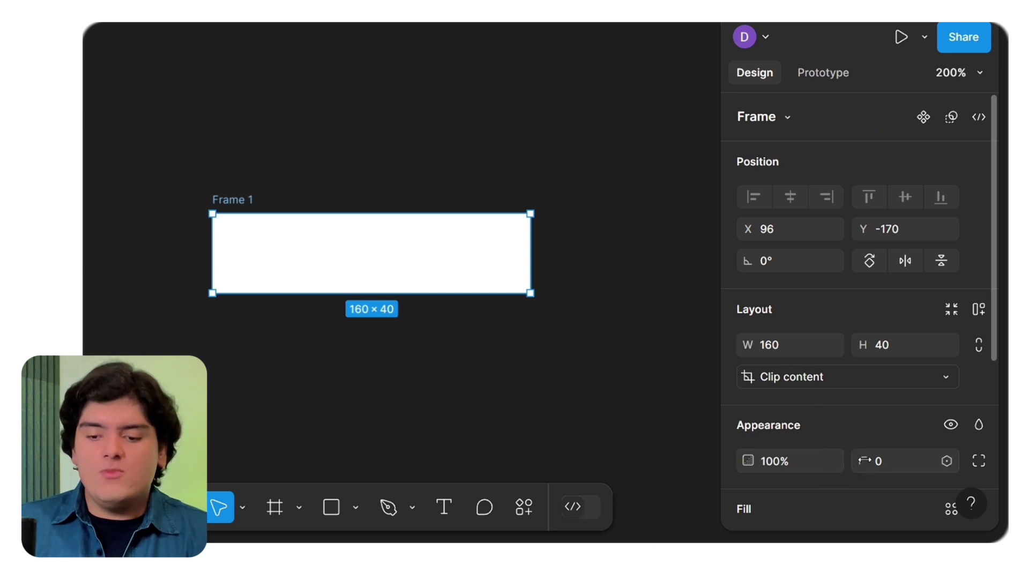
pyautogui.scroll(-3, 884, 445)
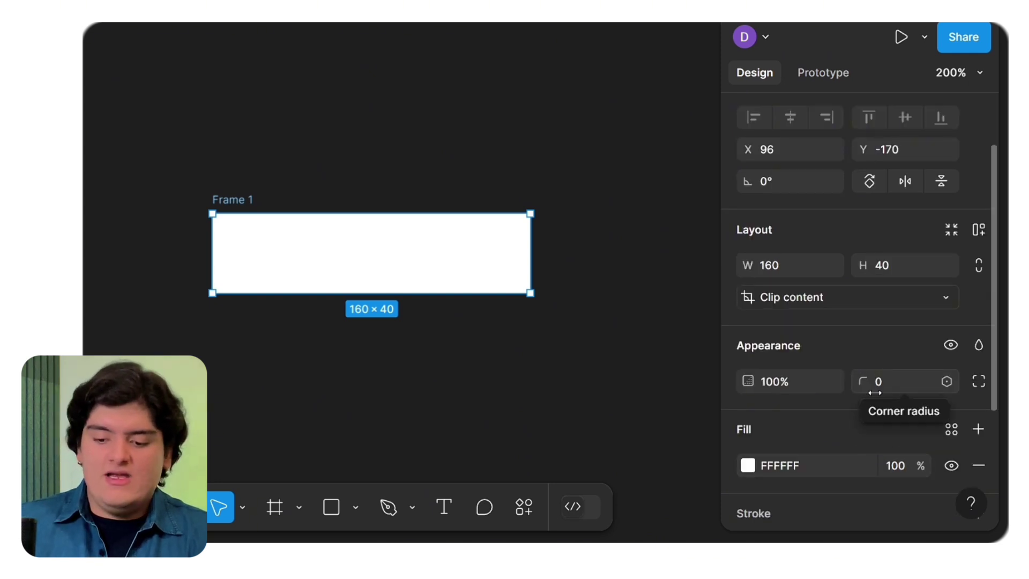
pyautogui.click(892, 387)
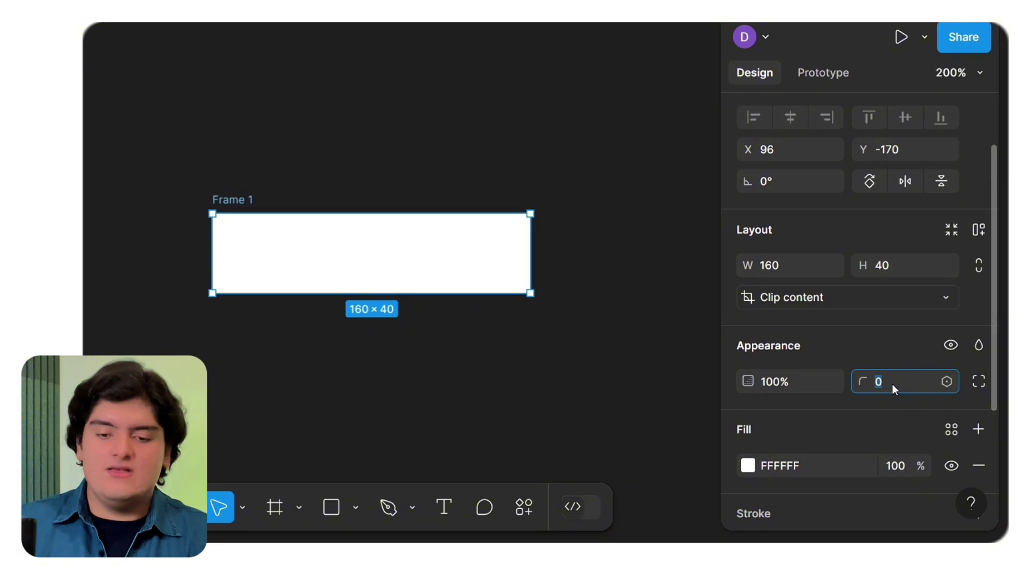
pyautogui.press('Return')
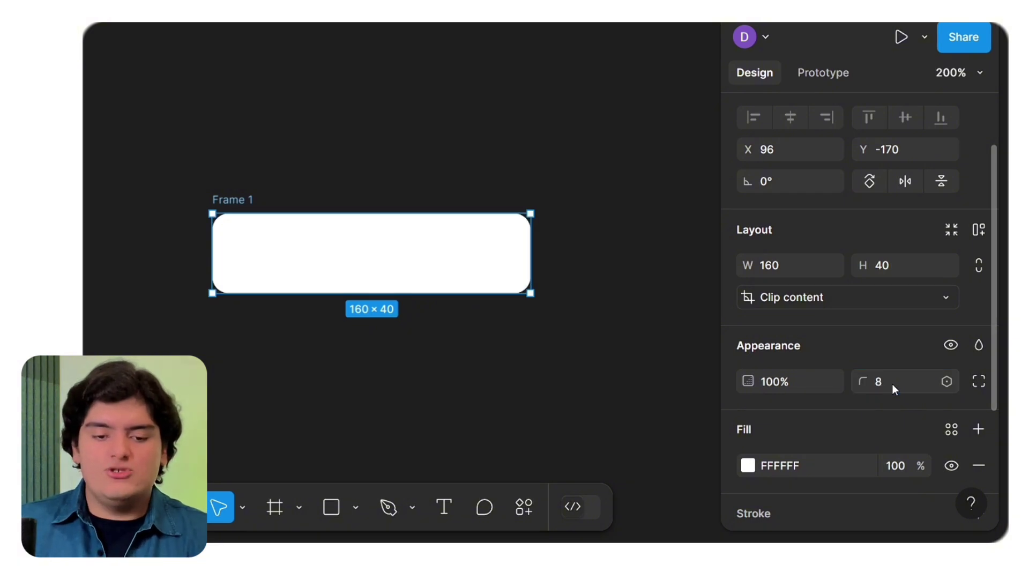
# Fill Frame 1 with the red ED4E4E, move it slightly to the right to about X 106, and deselect it.
pyautogui.click(547, 311)
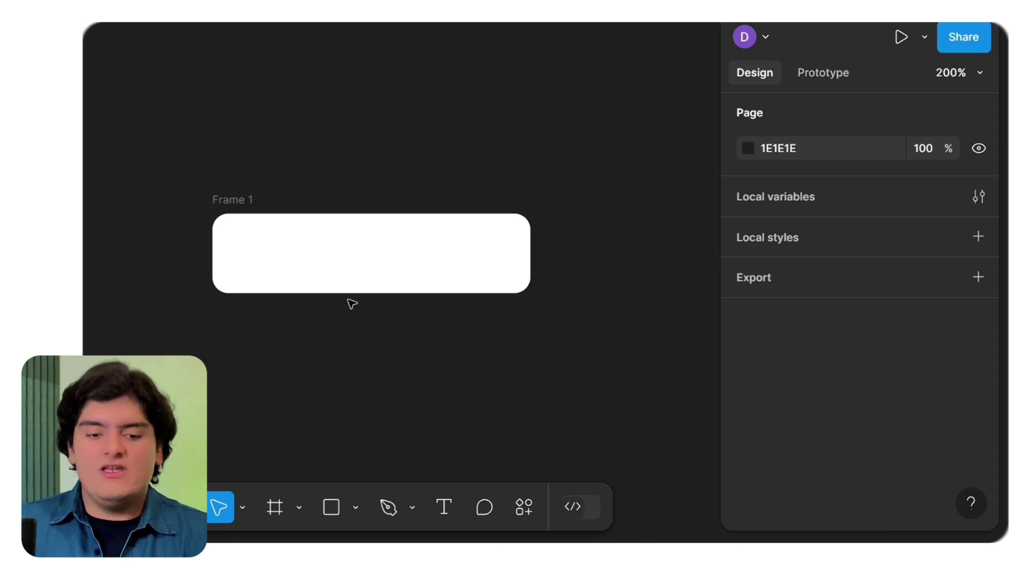
pyautogui.click(323, 255)
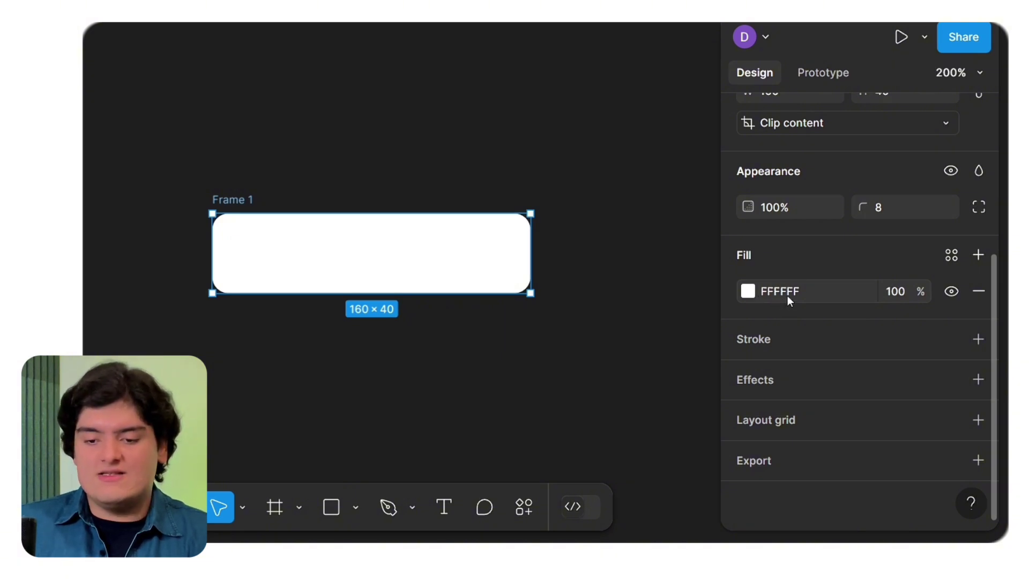
pyautogui.click(750, 291)
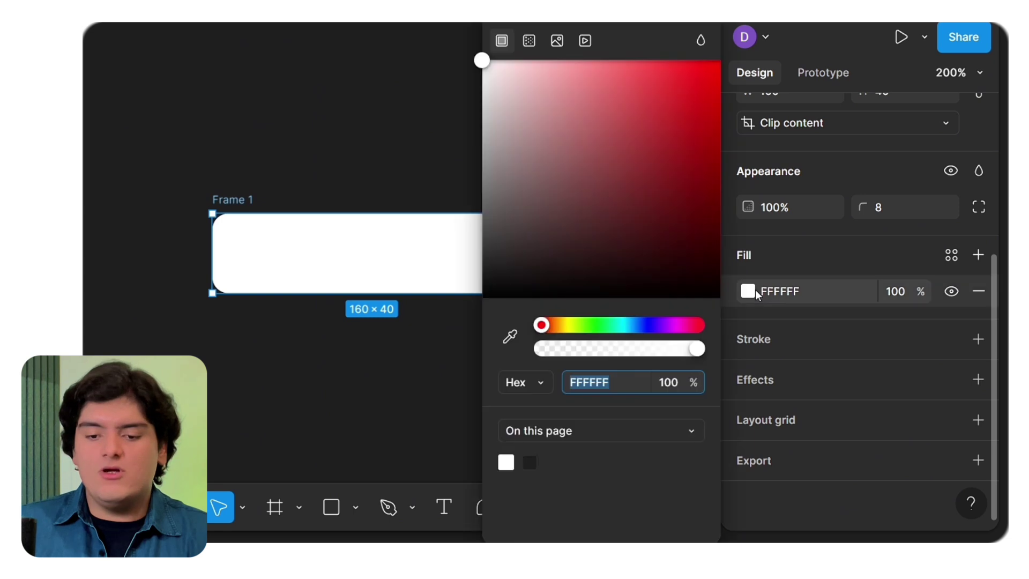
pyautogui.moveTo(618, 154); pyautogui.dragTo(642, 85)
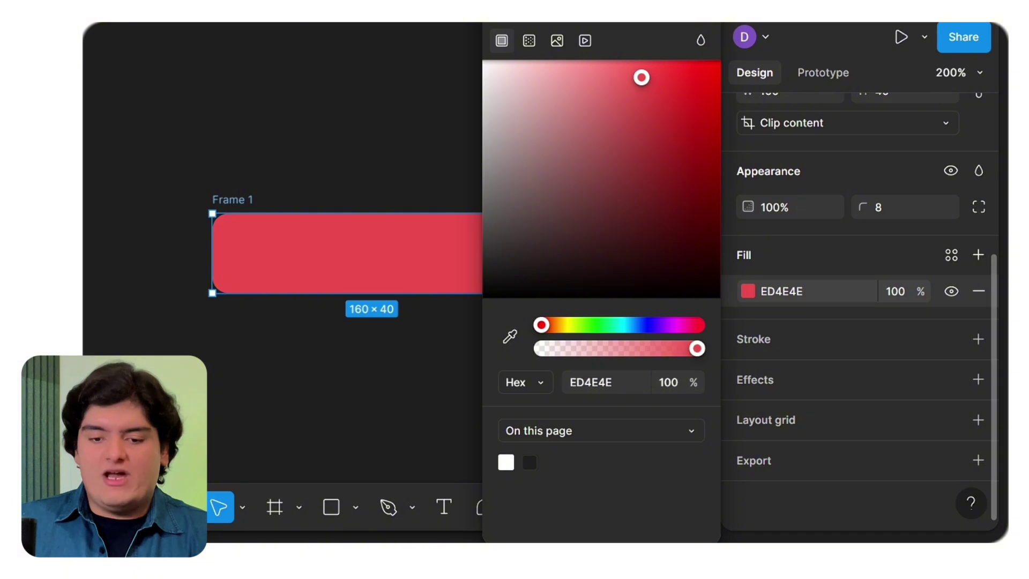
pyautogui.press('Escape')
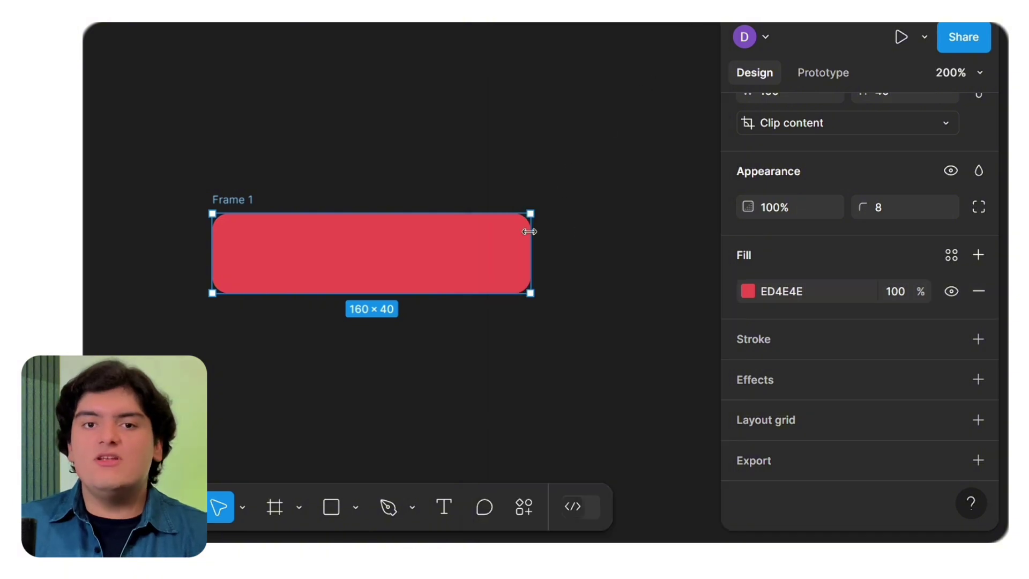
pyautogui.moveTo(592, 245); pyautogui.dragTo(612, 245)
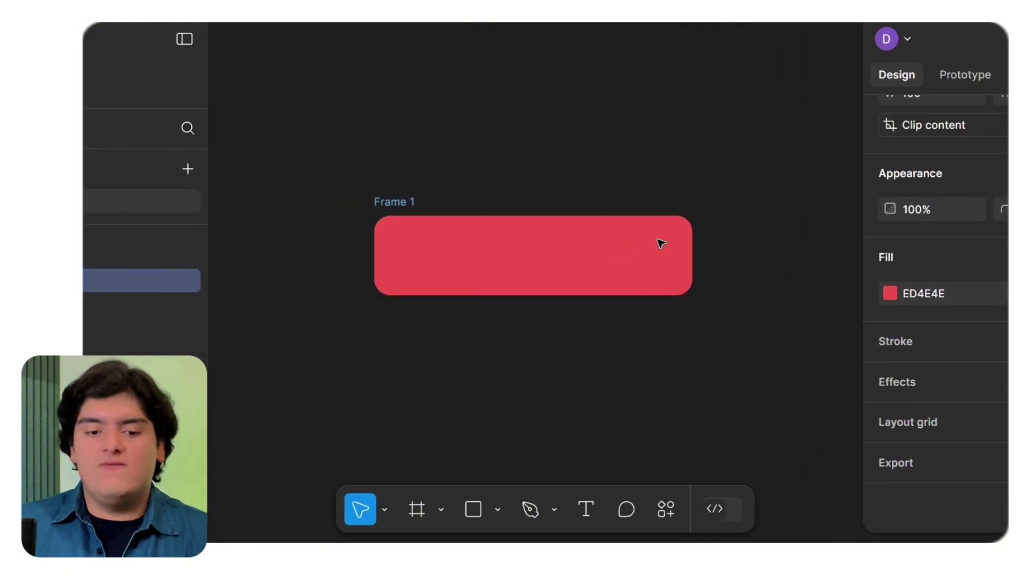
pyautogui.click(718, 156)
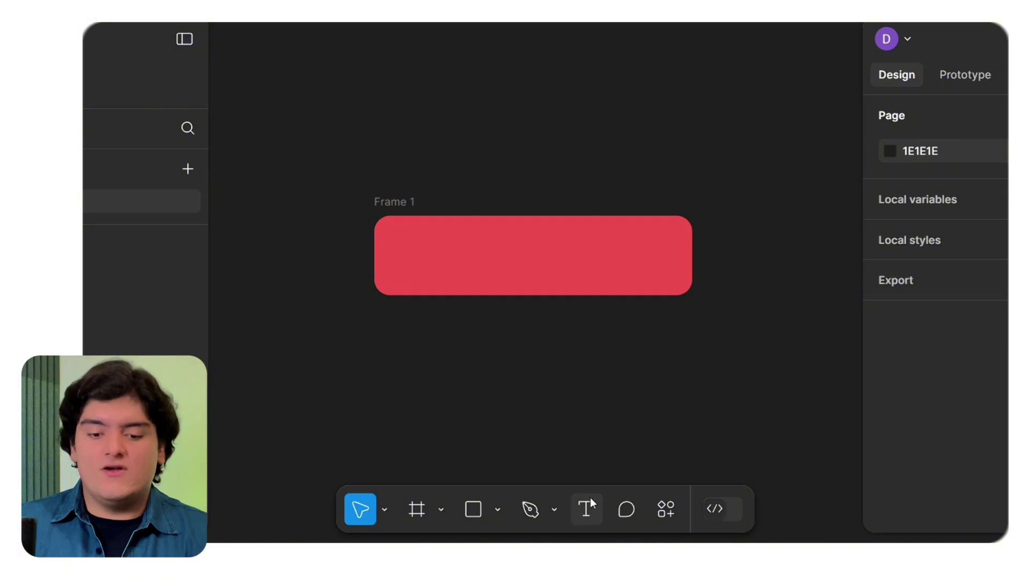
# Add a text layer reading "button" inside Frame 1, starting near the middle of the frame.
pyautogui.click(591, 516)
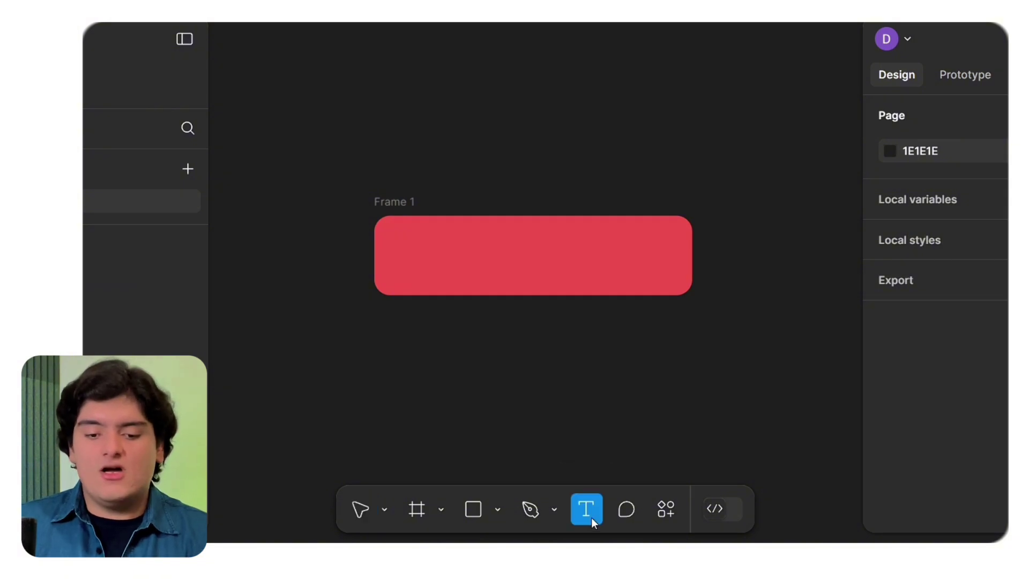
pyautogui.click(540, 255)
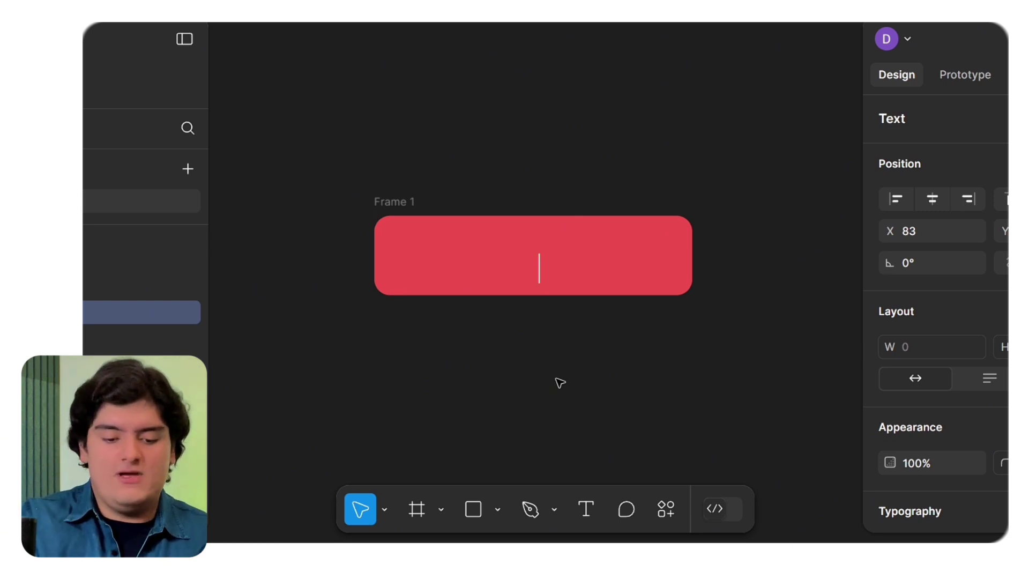
pyautogui.write('button')
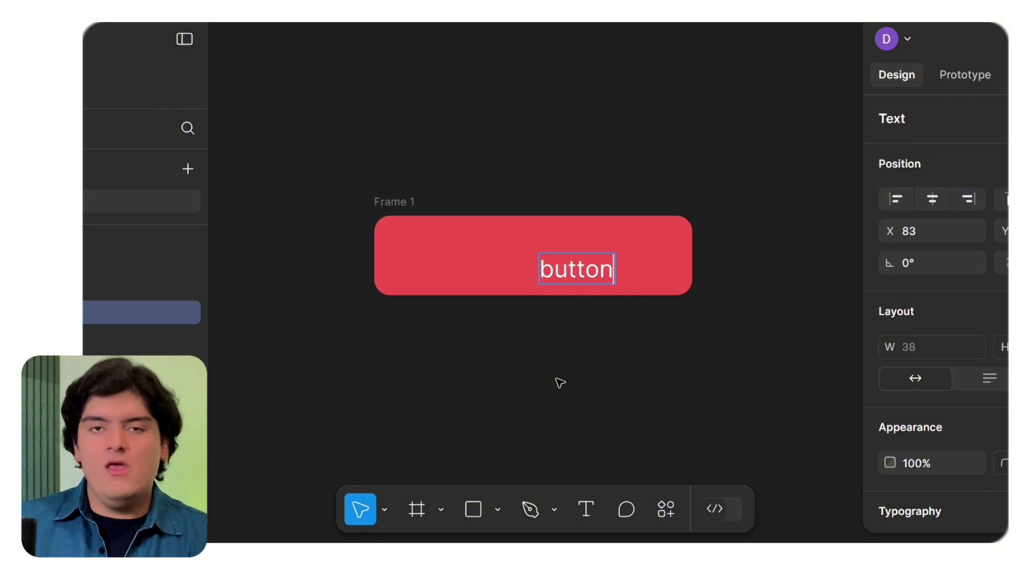
pyautogui.press('Escape')
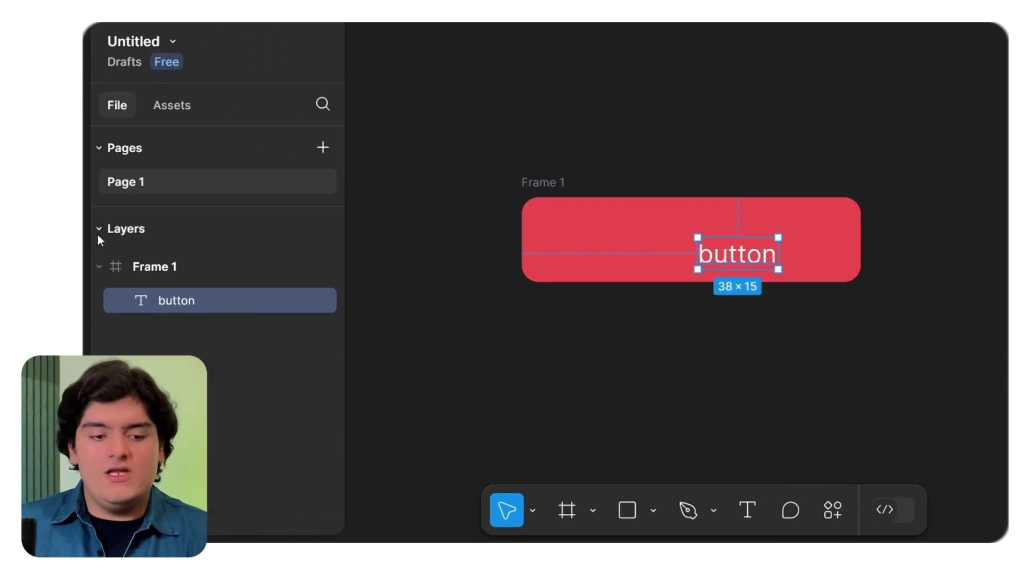
# Examine how the button text is nested under Frame 1 by selecting the frame and text layers in turn.
pyautogui.click(180, 269)
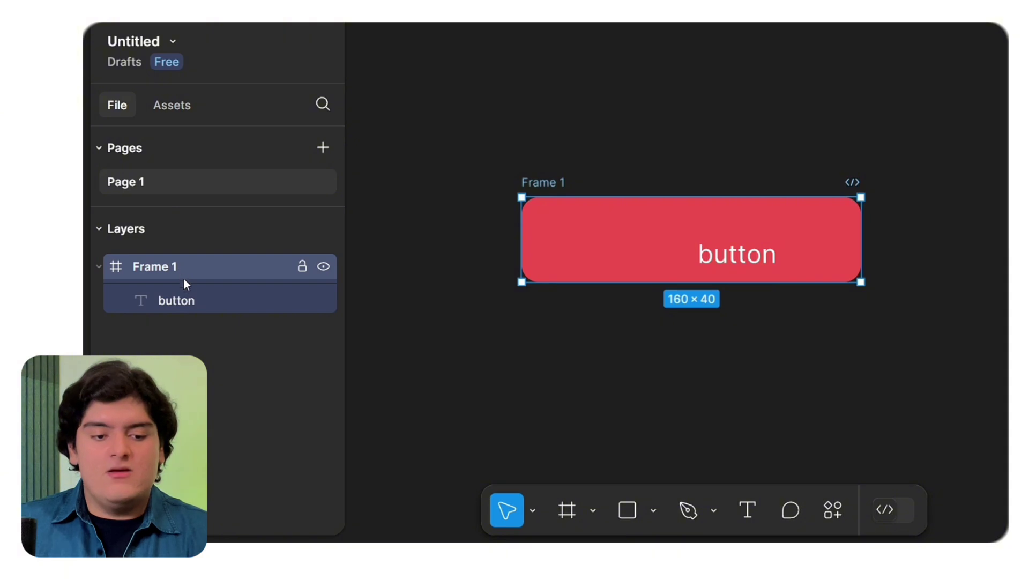
pyautogui.click(218, 303)
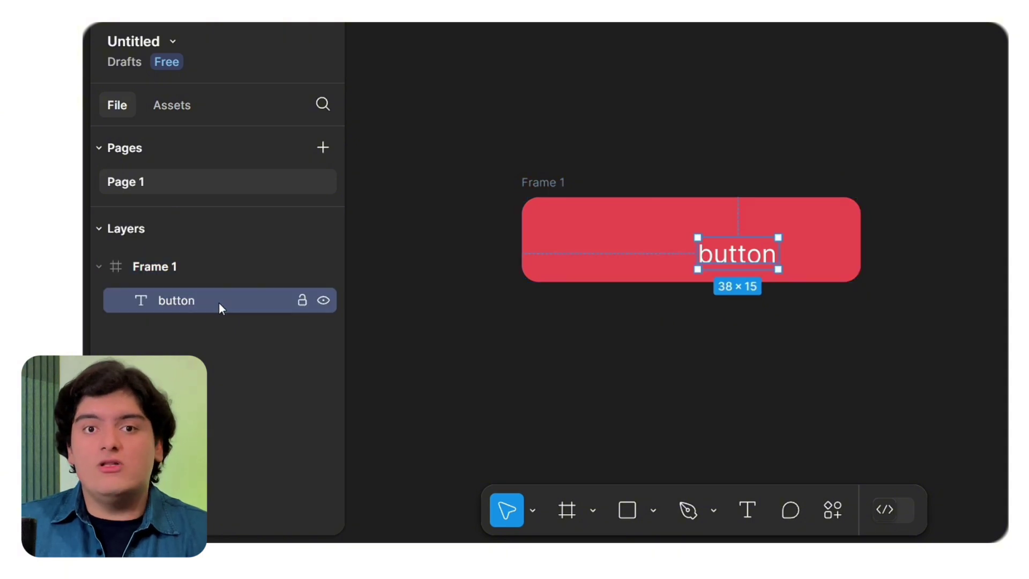
pyautogui.click(221, 277)
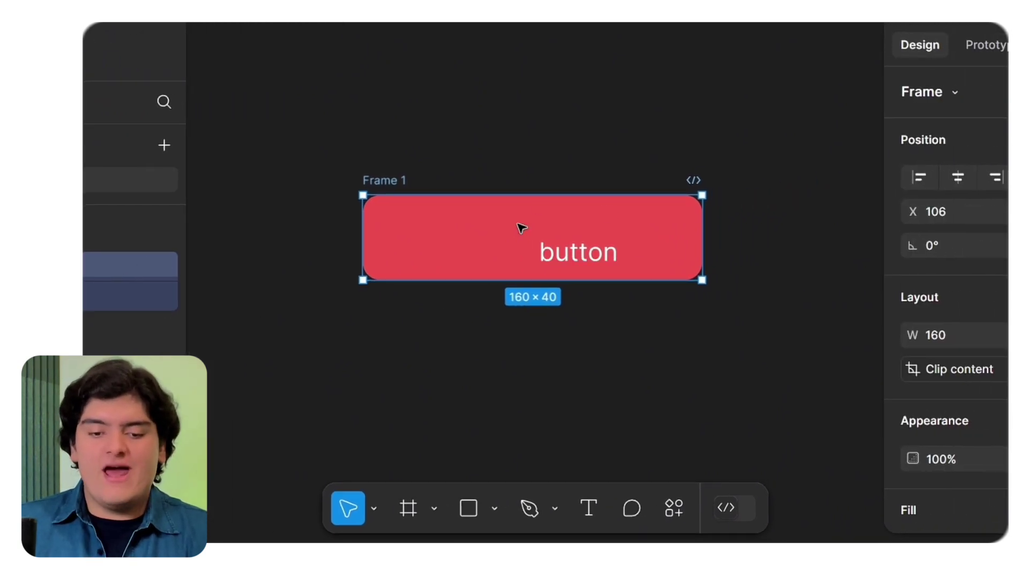
# Move the button text up to the vertical middle of Frame 1 and slightly left, to about X 76.
pyautogui.click(581, 323)
pyautogui.click(590, 252)
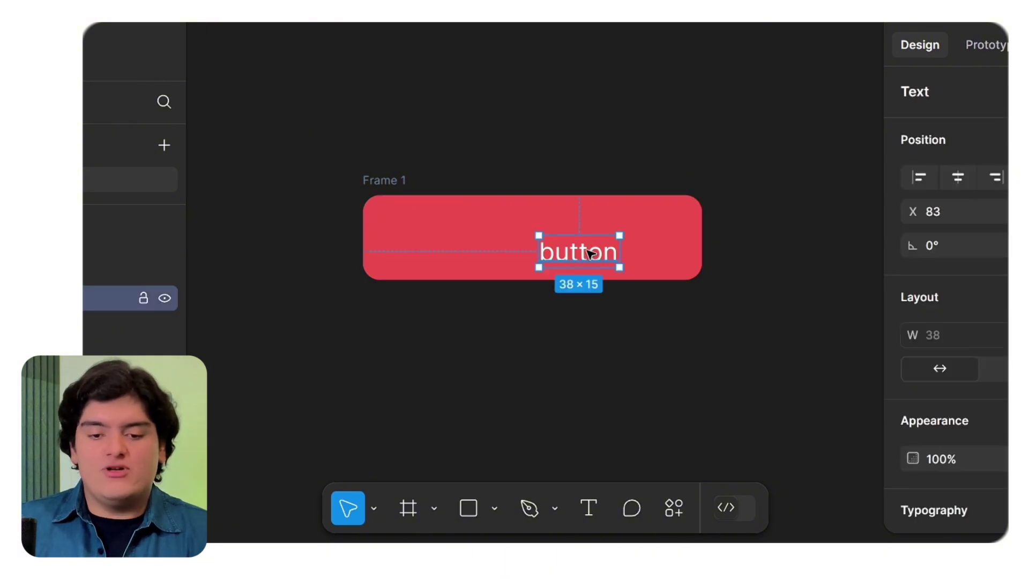
pyautogui.moveTo(590, 253); pyautogui.dragTo(575, 245)
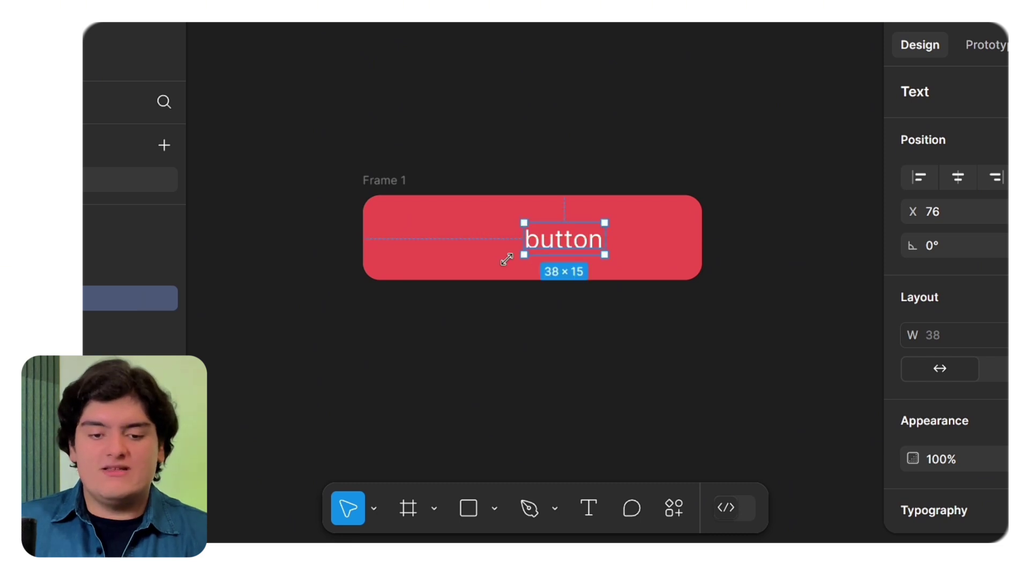
# Shift the hue of Frame 1's fill to the blue 4E73ED.
pyautogui.click(439, 225)
pyautogui.click(399, 186)
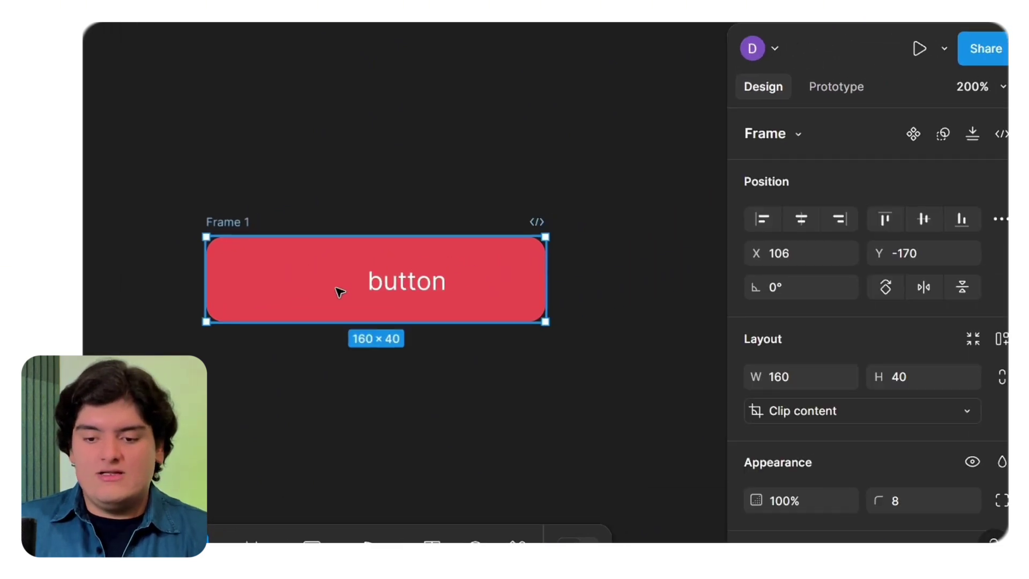
pyautogui.scroll(-5, 819, 441)
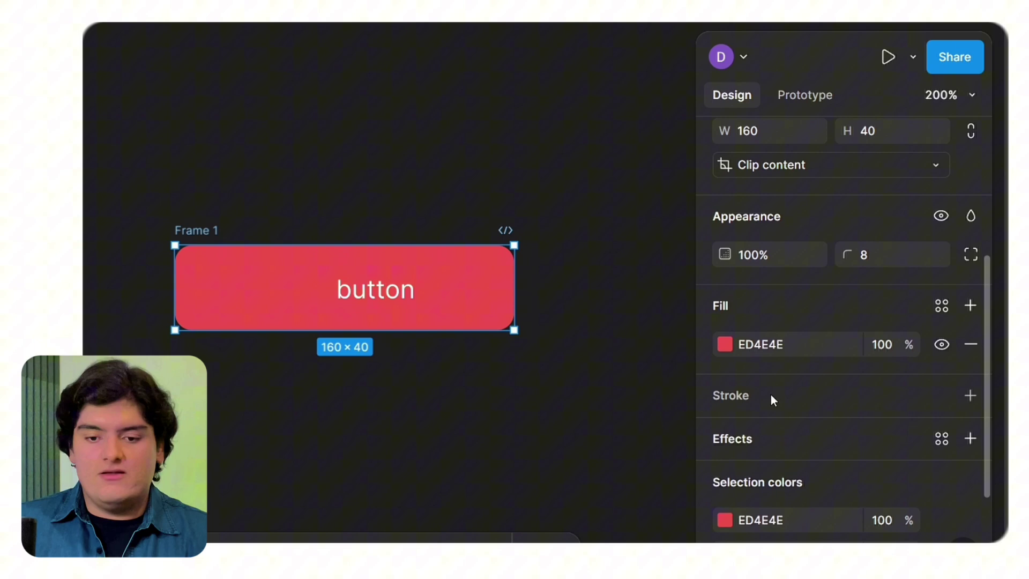
pyautogui.click(725, 344)
pyautogui.moveTo(592, 366); pyautogui.dragTo(611, 369)
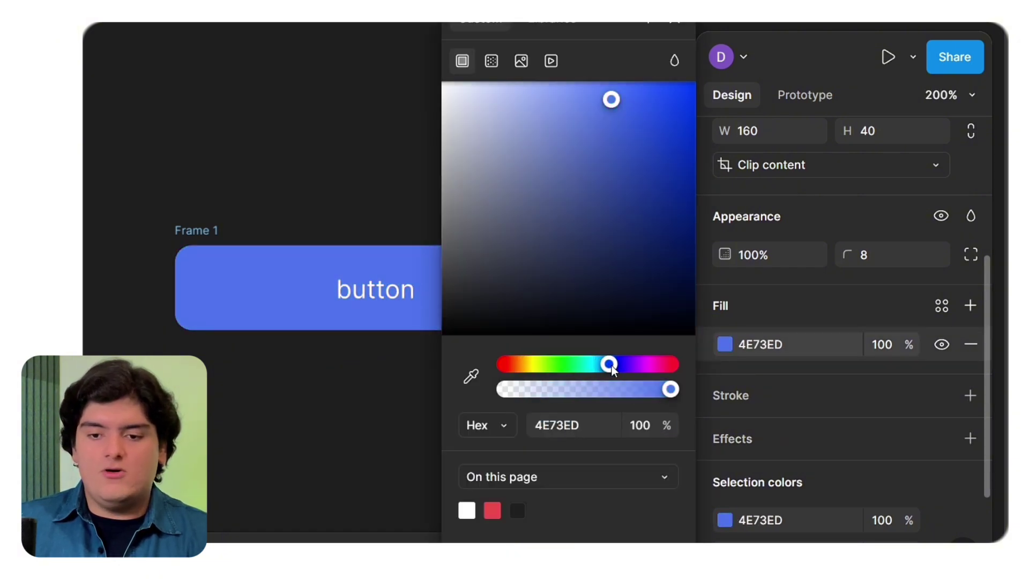
pyautogui.click(672, 26)
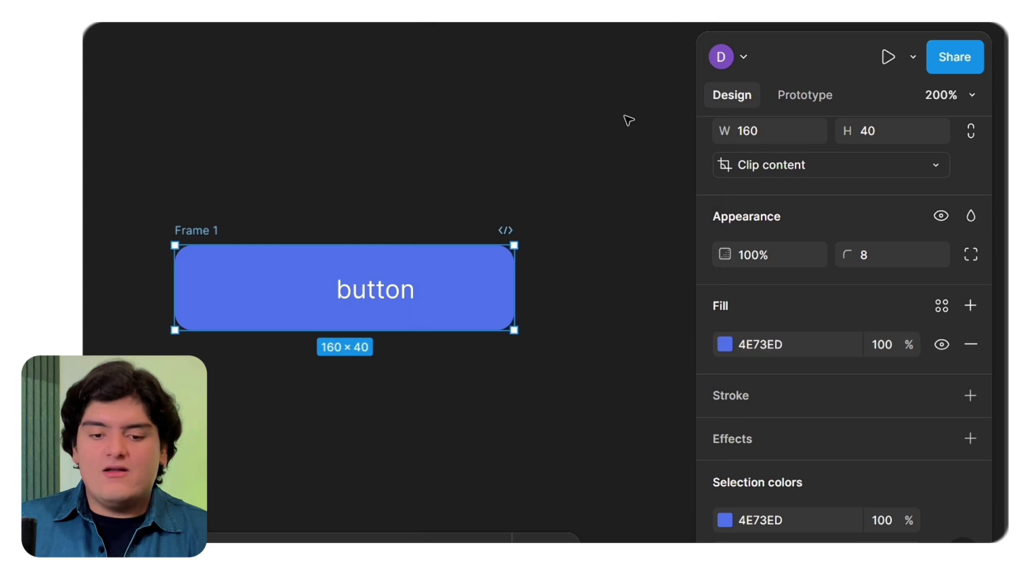
# Move the button text left to the horizontal centre of Frame 1 and deselect it.
pyautogui.click(381, 295)
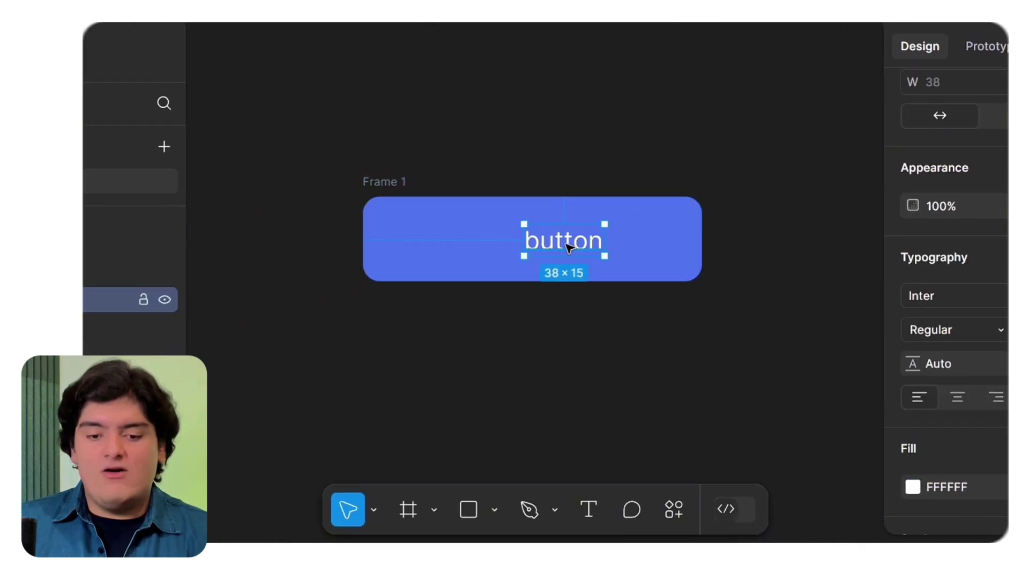
pyautogui.moveTo(569, 248); pyautogui.dragTo(540, 244)
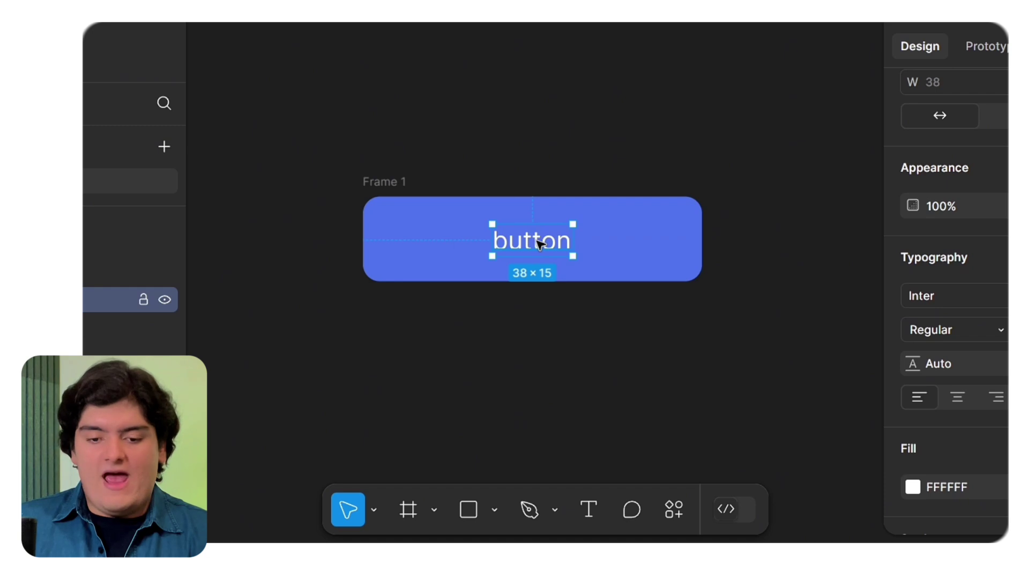
pyautogui.click(652, 168)
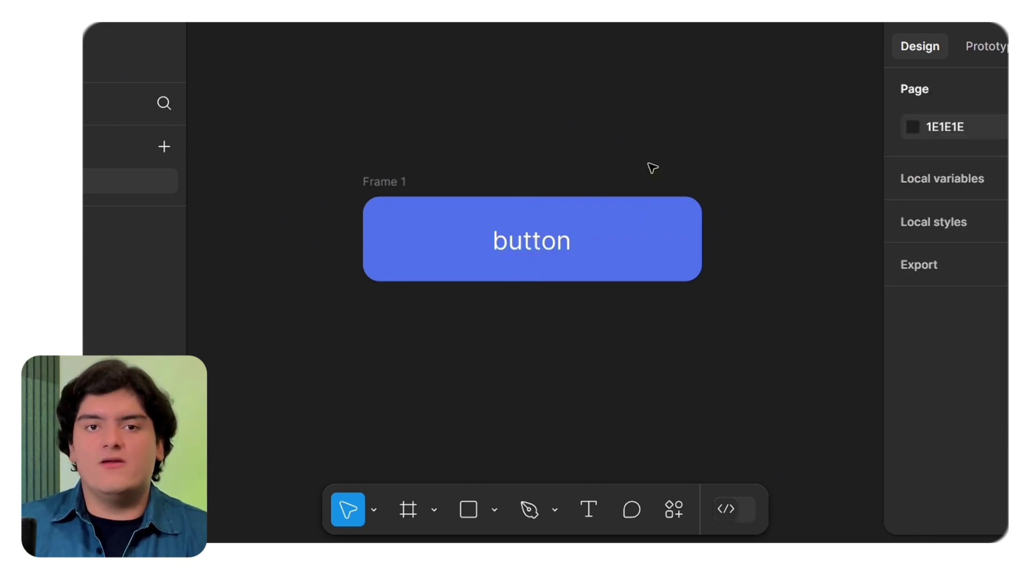